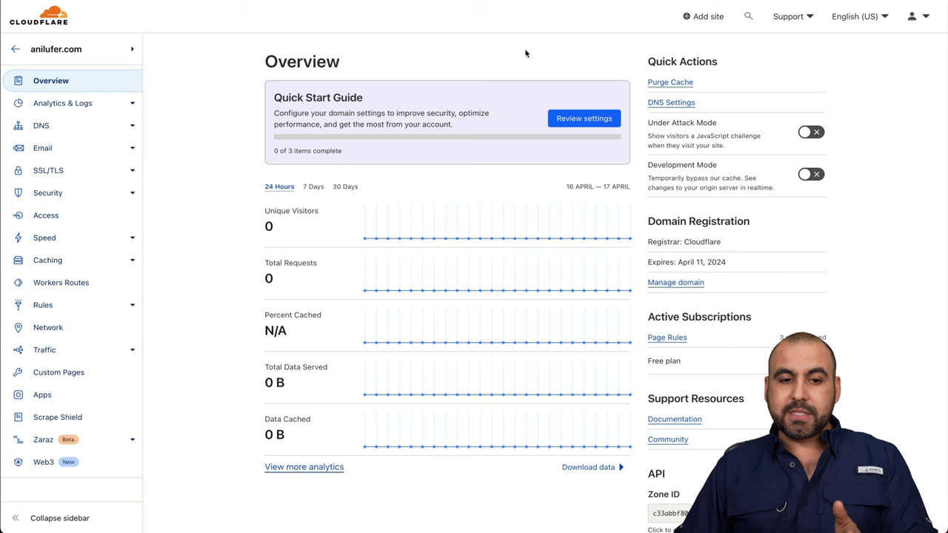
Step: Go to Security > WAF custom rules for anilufer.com, where no rules exist yet
{"action": "left_click", "coordinate": [47, 194]}
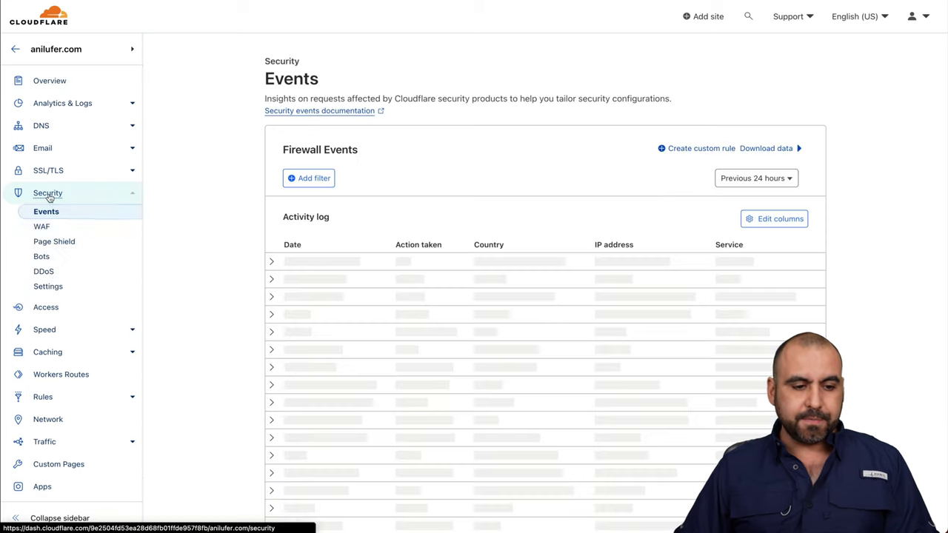
{"action": "left_click", "coordinate": [44, 227]}
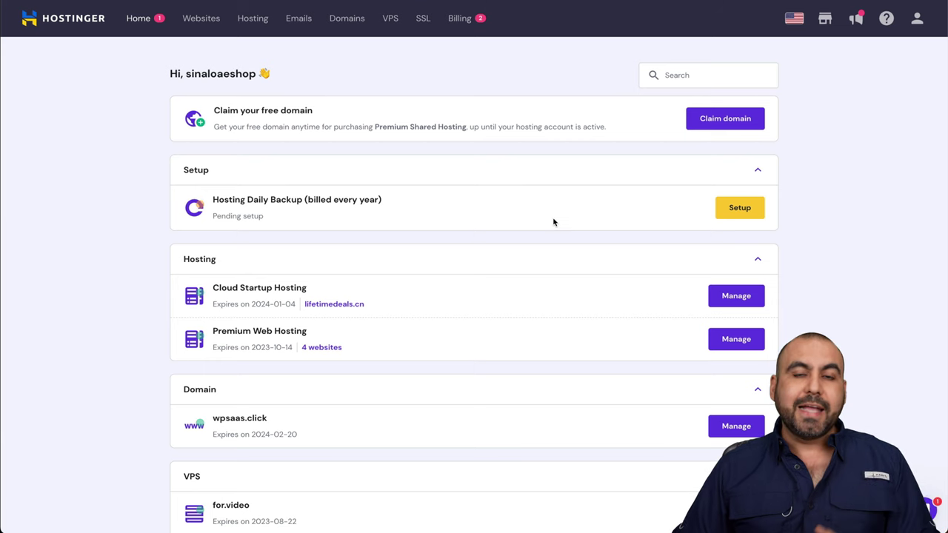
Step: Open the Nameservers change form for wpsaas.click and select its custom nameserver entries
{"action": "scroll", "coordinate": [553, 222], "scroll_direction": "down", "scroll_amount": 1}
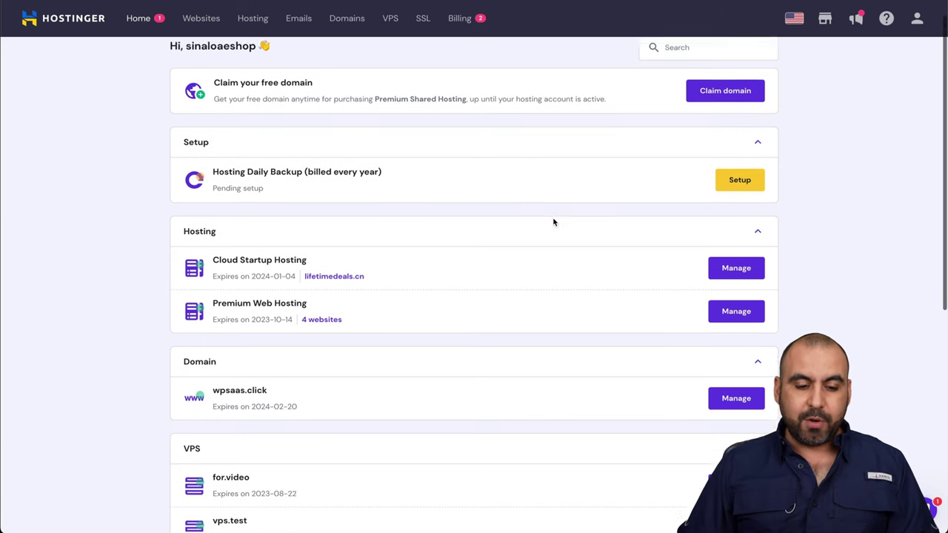
{"action": "scroll", "coordinate": [553, 222], "scroll_direction": "down", "scroll_amount": 1}
{"action": "left_click", "coordinate": [730, 381]}
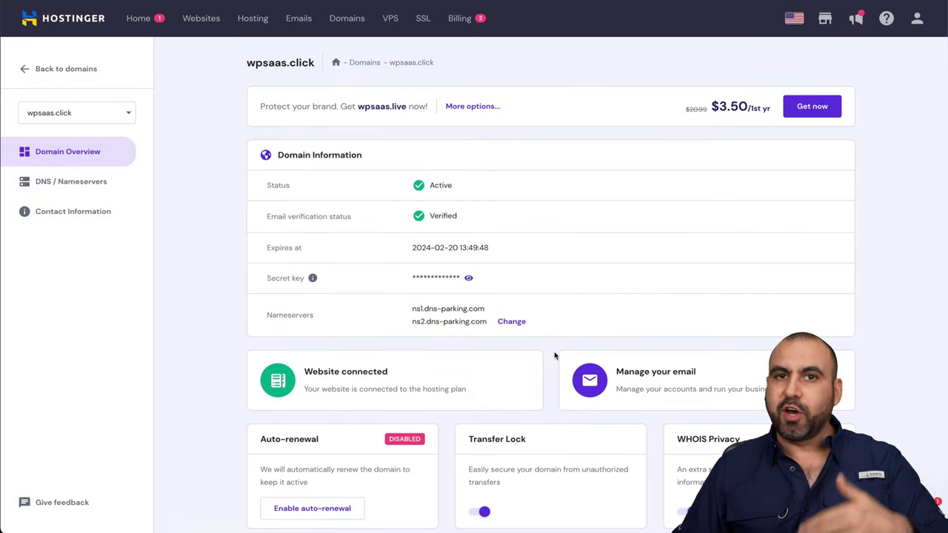
{"action": "scroll", "coordinate": [554, 356], "scroll_direction": "down", "scroll_amount": 1}
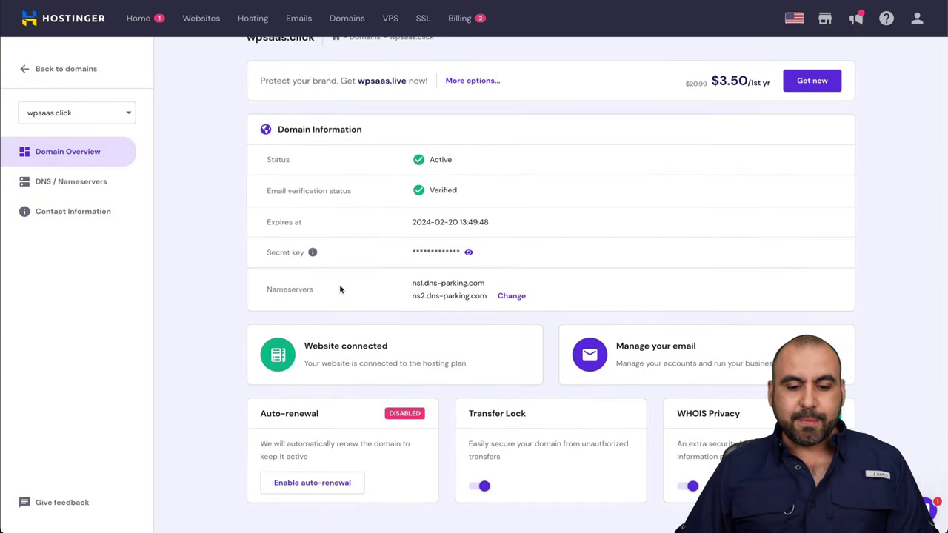
{"action": "left_click", "coordinate": [511, 296]}
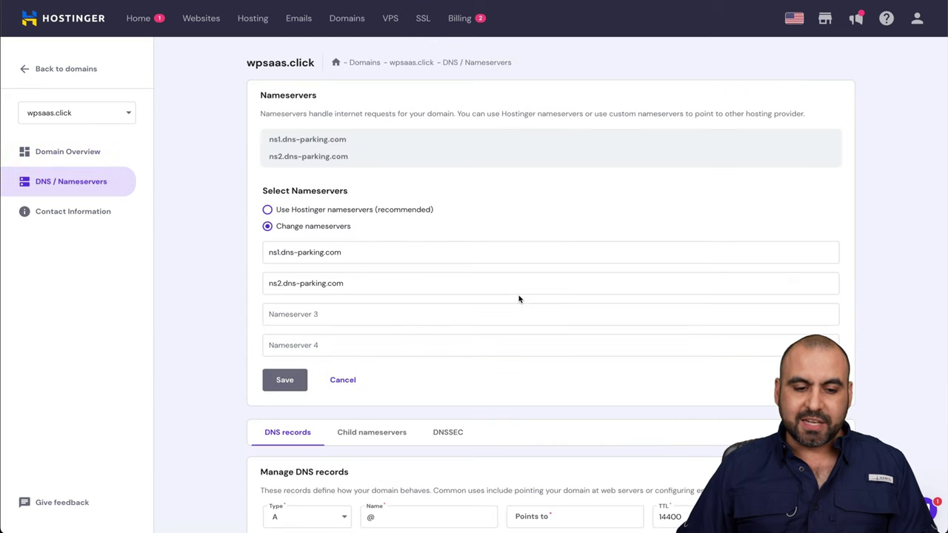
{"action": "left_click_drag", "start_coordinate": [269, 254], "coordinate": [366, 254]}
{"action": "left_click_drag", "start_coordinate": [263, 282], "coordinate": [365, 282]}
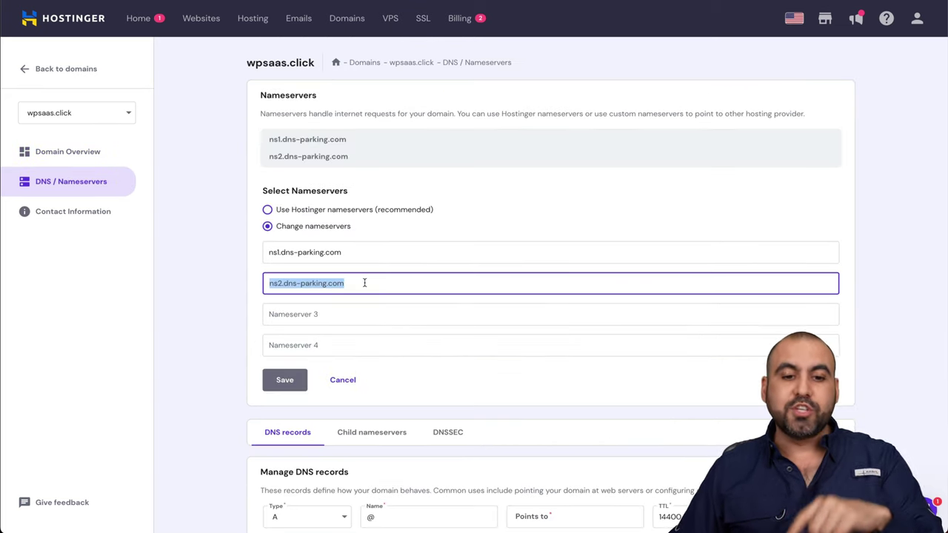
{"action": "left_click", "coordinate": [394, 309]}
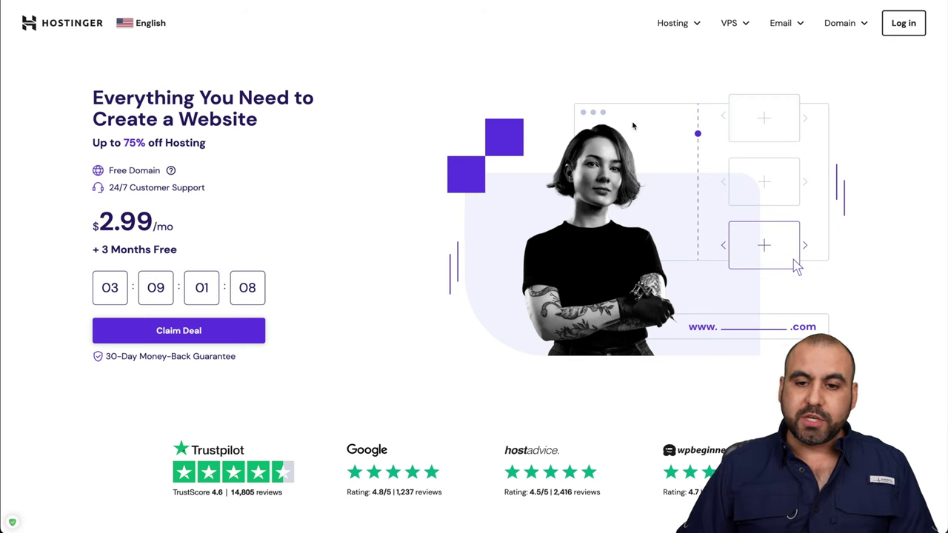
Step: Add the Premium Web Hosting plan to the cart from the Web Hosting plans page
{"action": "left_click", "coordinate": [676, 24]}
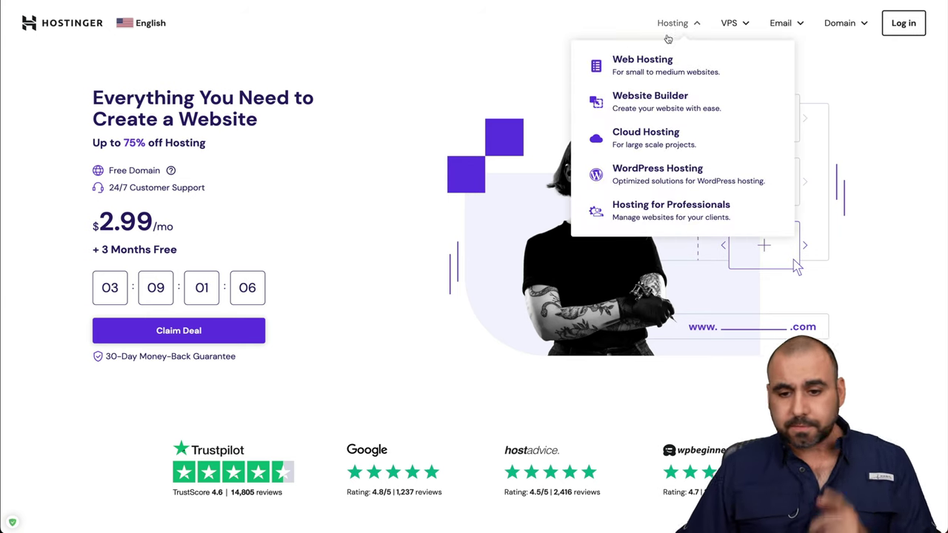
{"action": "left_click", "coordinate": [661, 64]}
{"action": "scroll", "coordinate": [510, 212], "scroll_direction": "down", "scroll_amount": 6}
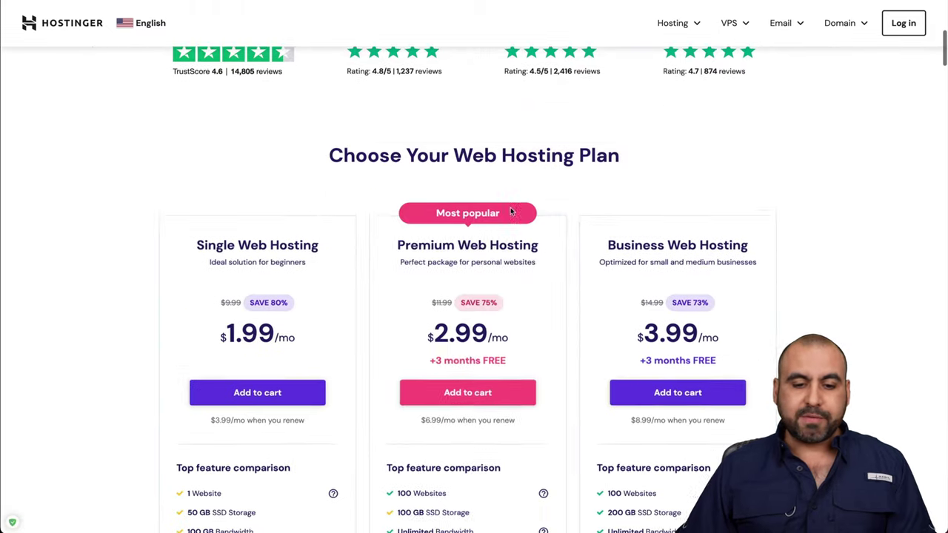
{"action": "scroll", "coordinate": [473, 171], "scroll_direction": "down", "scroll_amount": 2}
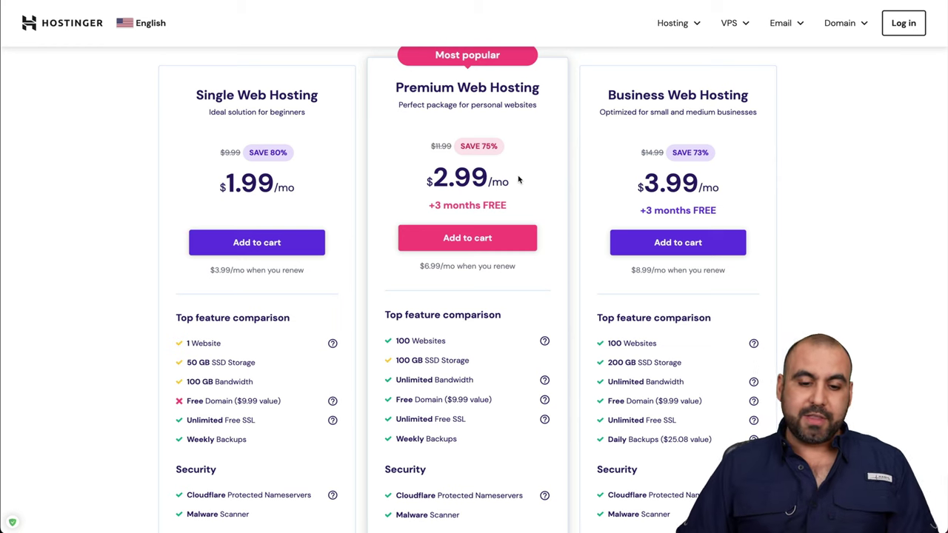
{"action": "left_click", "coordinate": [478, 232]}
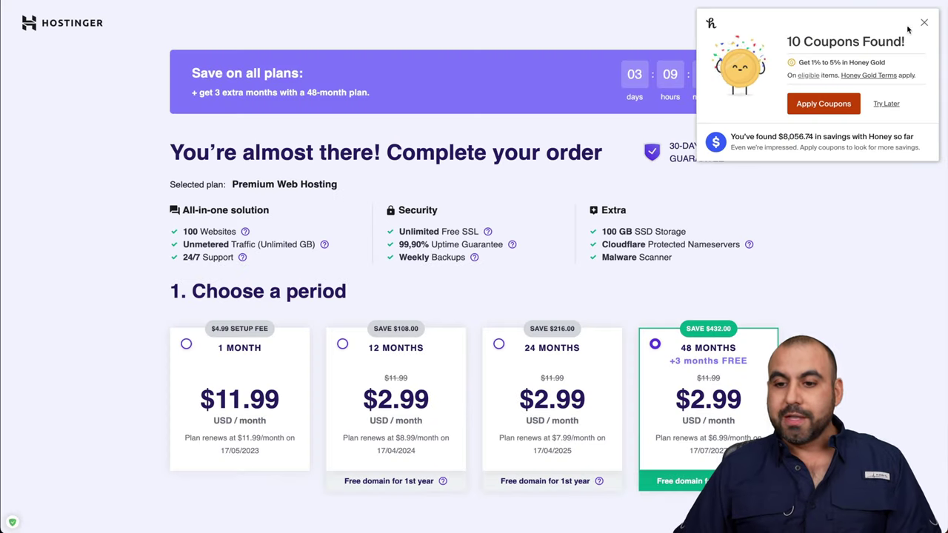
Step: Dismiss the Honey coupon popup and scroll down to the payment section
{"action": "left_click", "coordinate": [923, 22]}
{"action": "scroll", "coordinate": [692, 290], "scroll_direction": "down", "scroll_amount": 1}
{"action": "scroll", "coordinate": [692, 290], "scroll_direction": "down", "scroll_amount": 2}
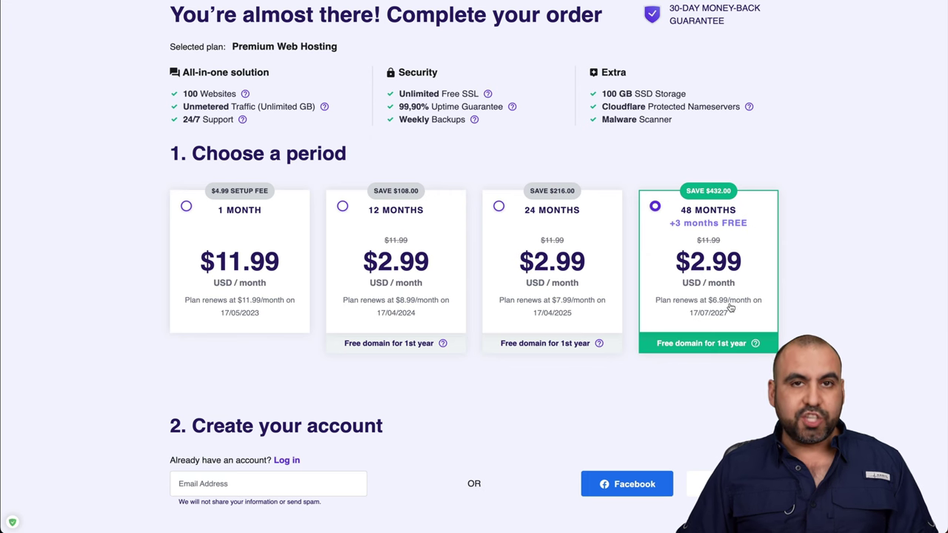
{"action": "scroll", "coordinate": [730, 307], "scroll_direction": "down", "scroll_amount": 1}
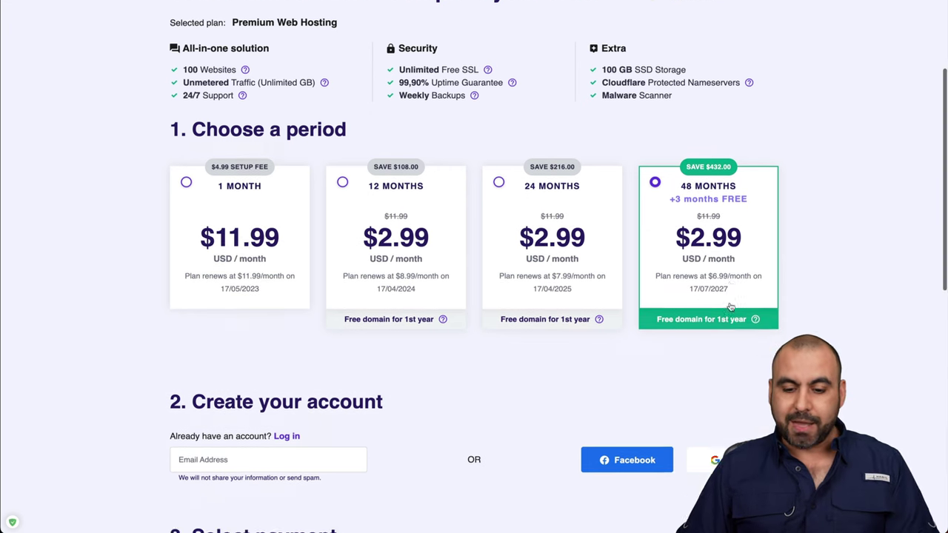
{"action": "scroll", "coordinate": [730, 308], "scroll_direction": "down", "scroll_amount": 7}
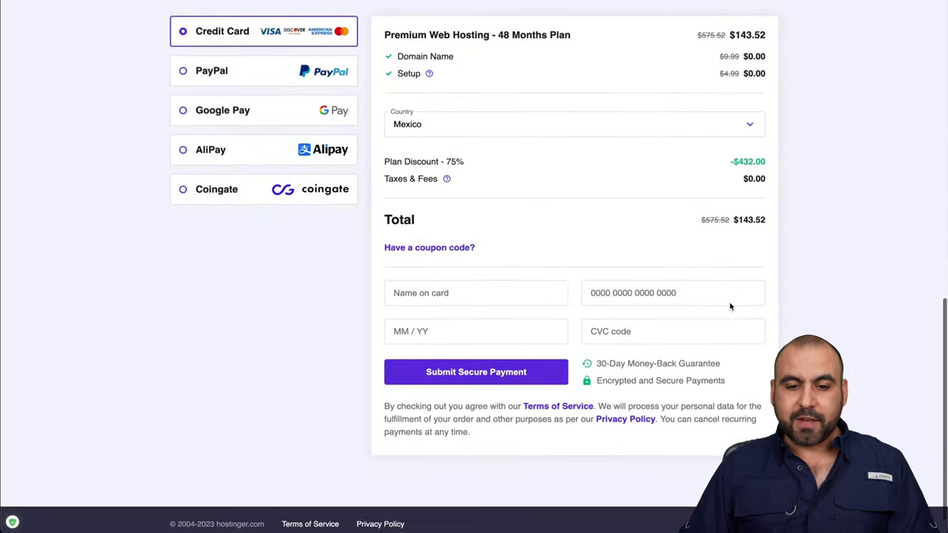
{"action": "scroll", "coordinate": [730, 307], "scroll_direction": "down", "scroll_amount": 1}
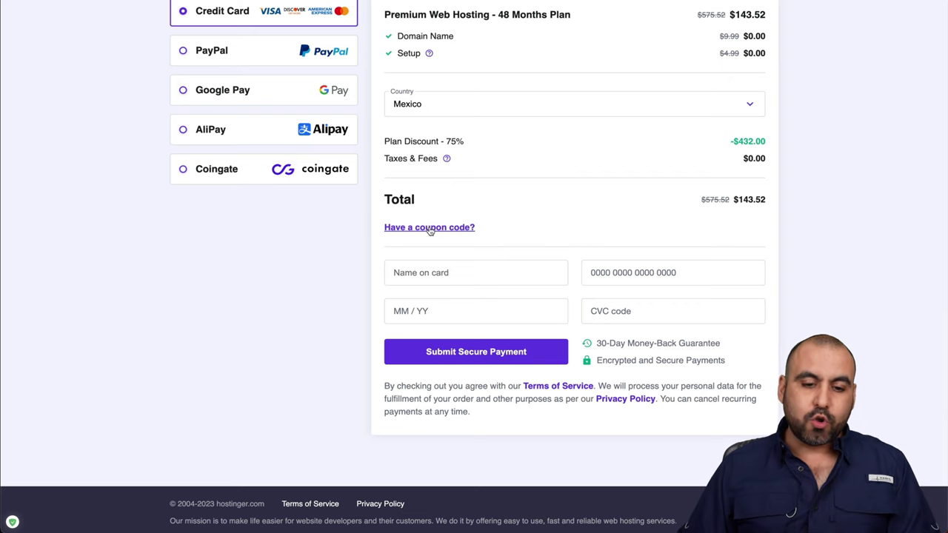
Step: Apply the coupon code SAASMASTER to the 48-month Premium order
{"action": "left_click", "coordinate": [466, 234]}
{"action": "left_click", "coordinate": [449, 259]}
{"action": "type", "text": "SAASMASTER"}
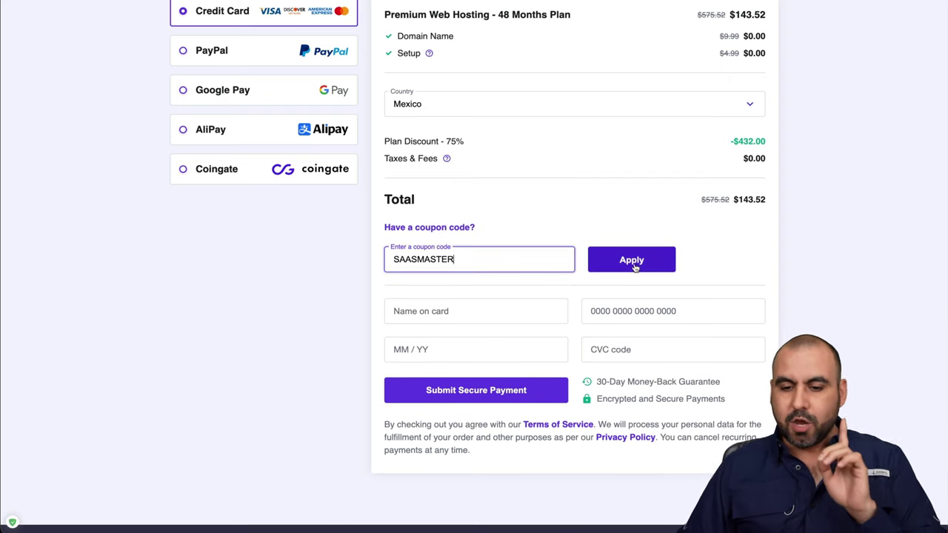
{"action": "left_click", "coordinate": [634, 266]}
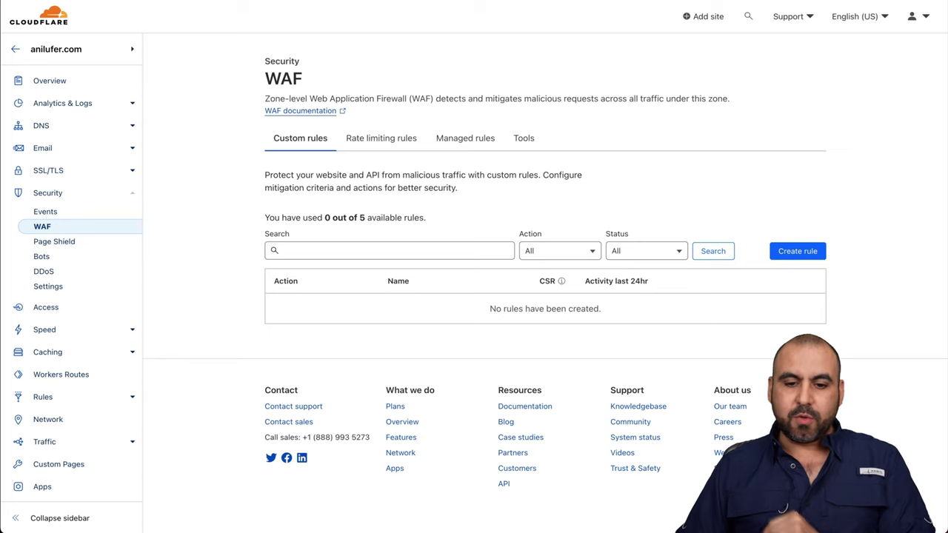
Step: Create a new custom rule named PREVENT HACK WP matching on URI Path
{"action": "left_click", "coordinate": [813, 251]}
{"action": "scroll", "coordinate": [622, 244], "scroll_direction": "down", "scroll_amount": 1}
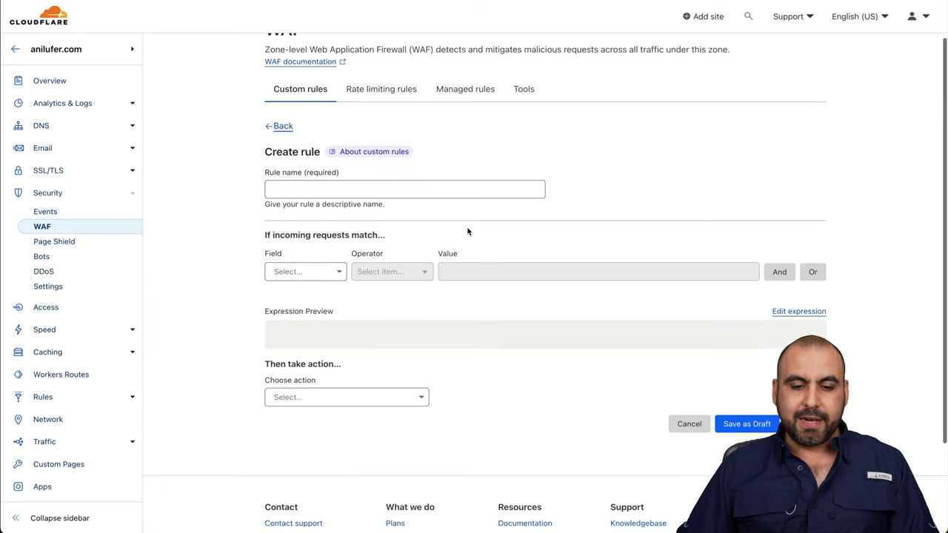
{"action": "left_click", "coordinate": [430, 191]}
{"action": "type", "text": "PREVENT HACK WP"}
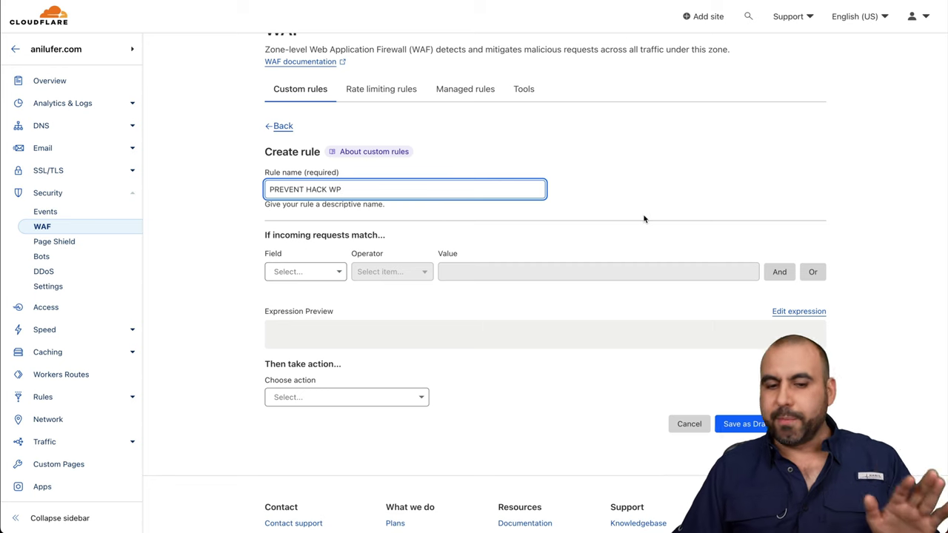
{"action": "scroll", "coordinate": [644, 219], "scroll_direction": "down", "scroll_amount": 2}
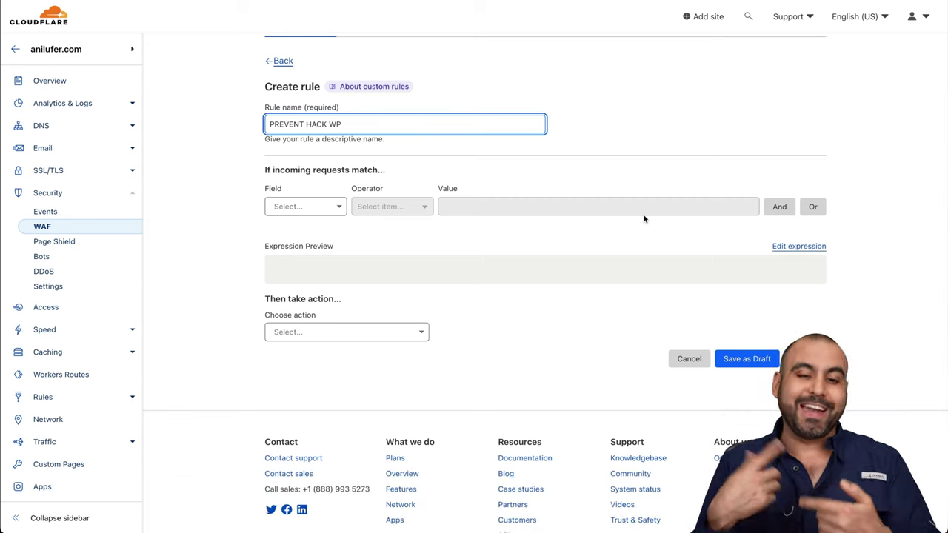
{"action": "left_click", "coordinate": [336, 207]}
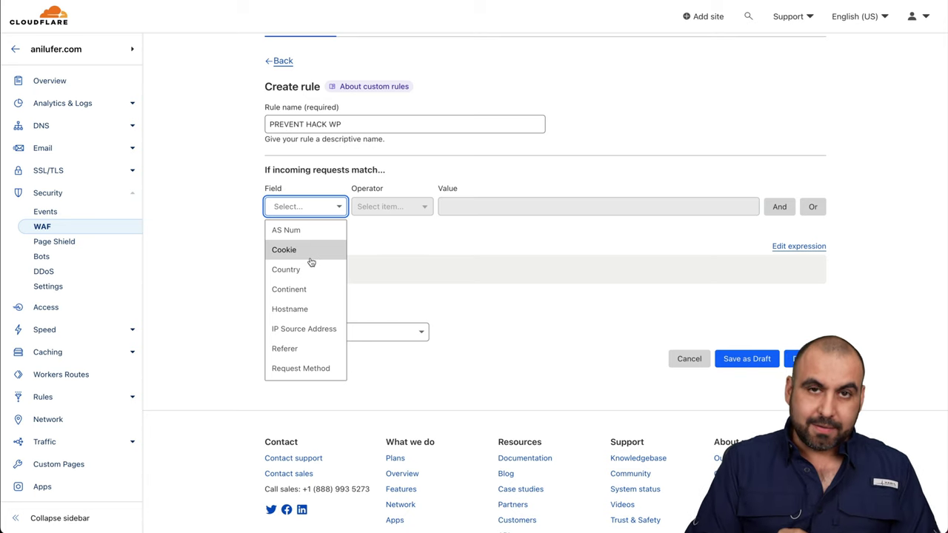
{"action": "scroll", "coordinate": [311, 262], "scroll_direction": "down", "scroll_amount": 2}
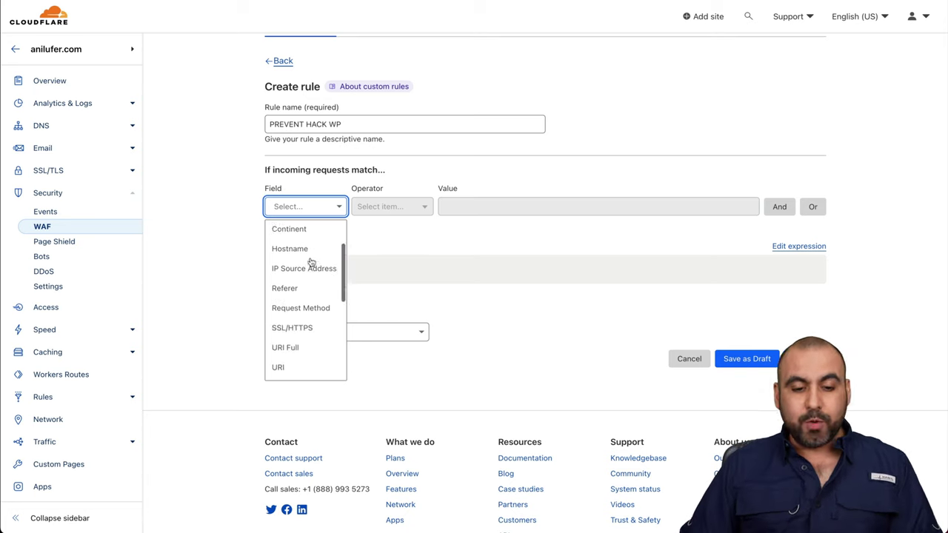
{"action": "scroll", "coordinate": [311, 262], "scroll_direction": "down", "scroll_amount": 2}
{"action": "left_click", "coordinate": [302, 311]}
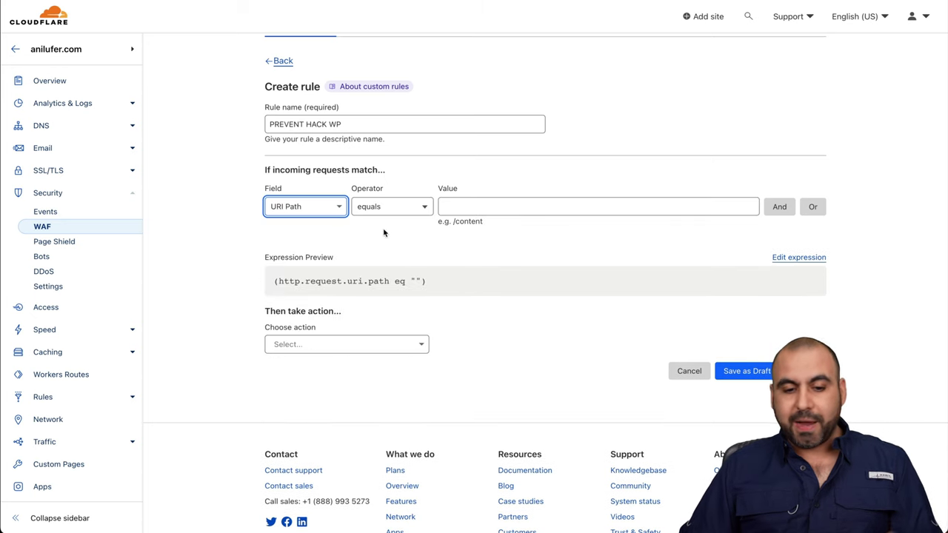
Step: Keep the equals comparison and clear the wp-config value from the condition
{"action": "left_click", "coordinate": [404, 212]}
{"action": "left_click", "coordinate": [479, 207]}
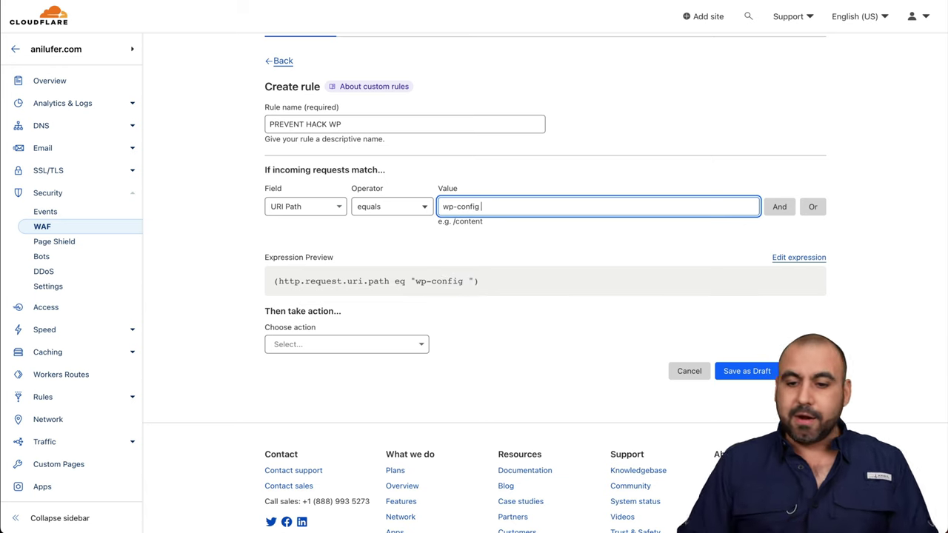
{"action": "key", "text": "ctrl+a"}
{"action": "key", "text": "BackSpace"}
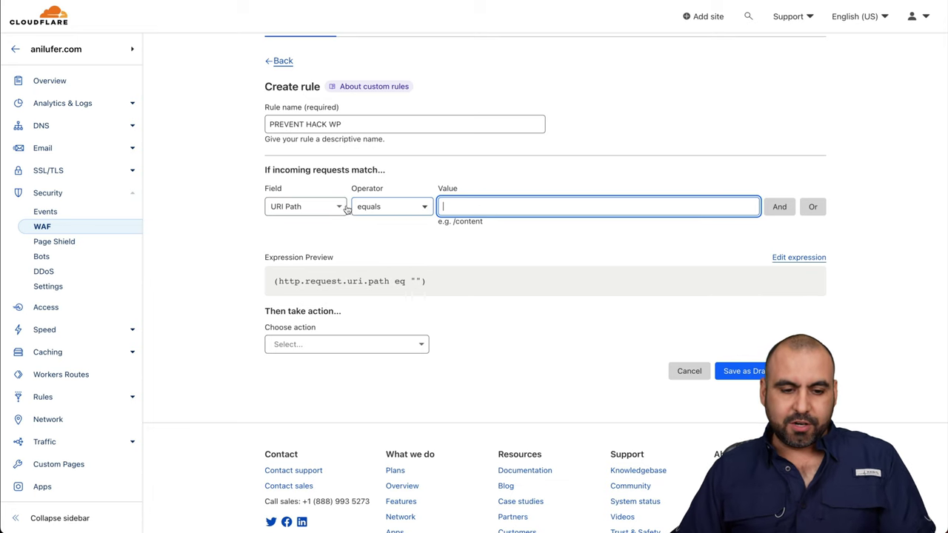
{"action": "left_click", "coordinate": [341, 206]}
{"action": "left_click", "coordinate": [385, 249]}
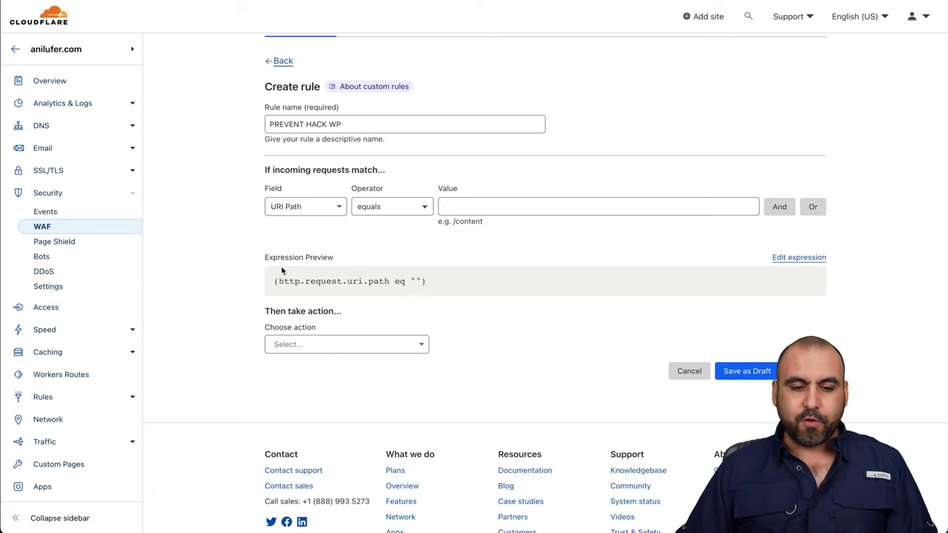
{"action": "left_click_drag", "start_coordinate": [265, 257], "coordinate": [360, 259]}
{"action": "left_click", "coordinate": [361, 260]}
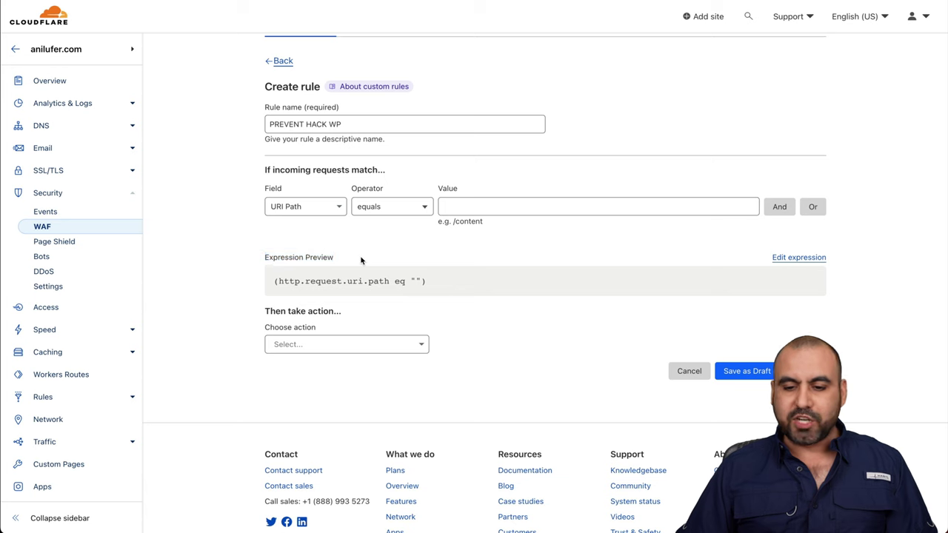
Step: Switch to Edit expression and delete the entire expression text
{"action": "left_click", "coordinate": [799, 257]}
{"action": "left_click", "coordinate": [426, 236]}
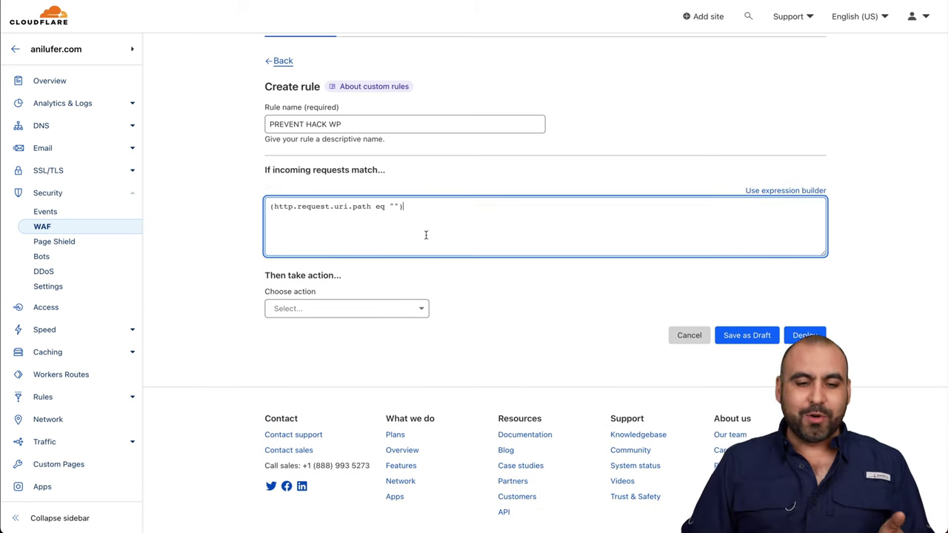
{"action": "key", "text": "ctrl+a"}
{"action": "key", "text": "BackSpace"}
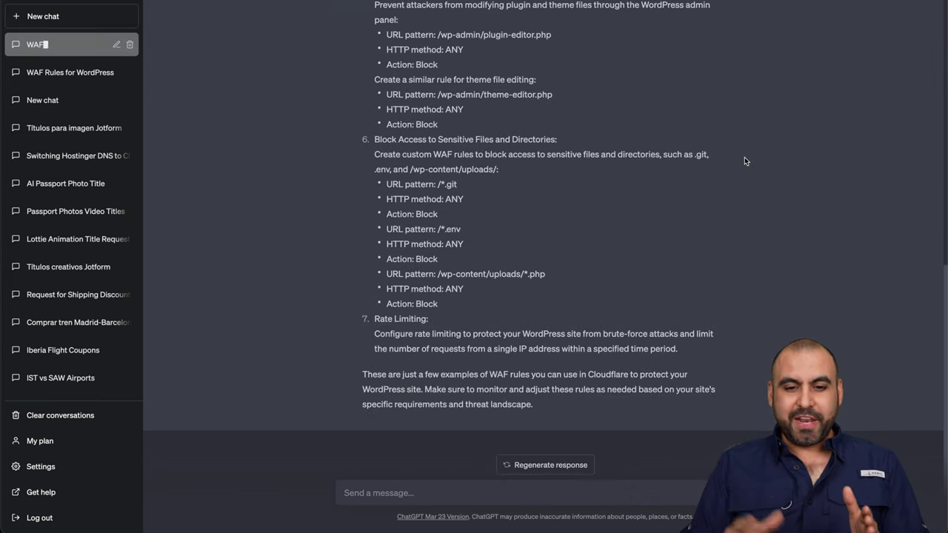
Step: Ask ChatGPT for copy-and-paste Cloudflare expressions of the rules and select the XML-RPC one
{"action": "scroll", "coordinate": [744, 161], "scroll_direction": "up", "scroll_amount": 3}
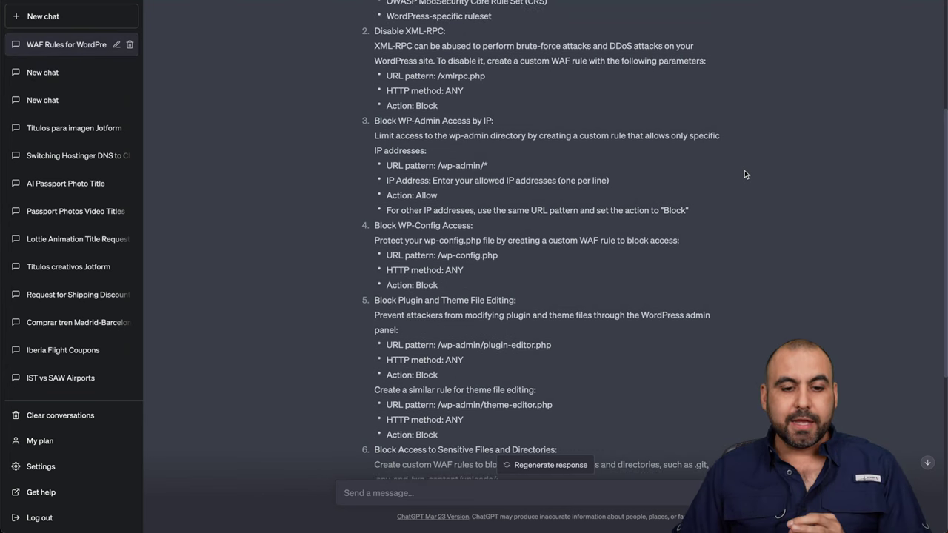
{"action": "scroll", "coordinate": [744, 175], "scroll_direction": "down", "scroll_amount": 5}
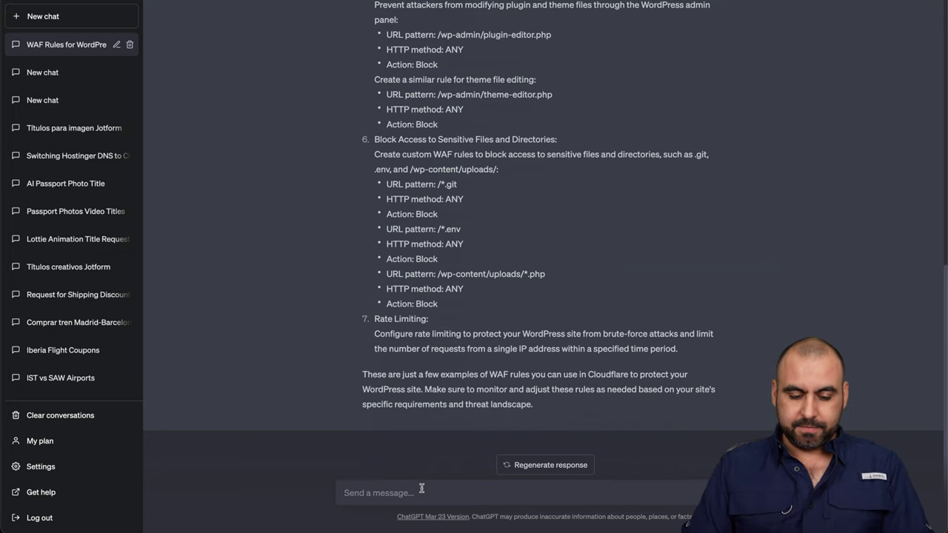
{"action": "type", "text": "Provide me a copy and paste version of these rules I can add in Cloudflare's expression builder"}
{"action": "key", "text": "Return"}
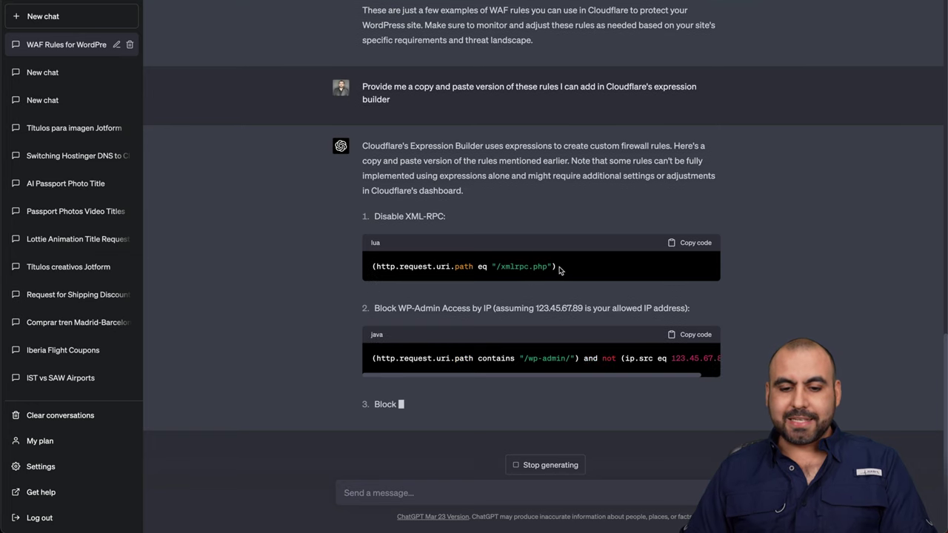
{"action": "left_click_drag", "start_coordinate": [557, 267], "coordinate": [372, 267]}
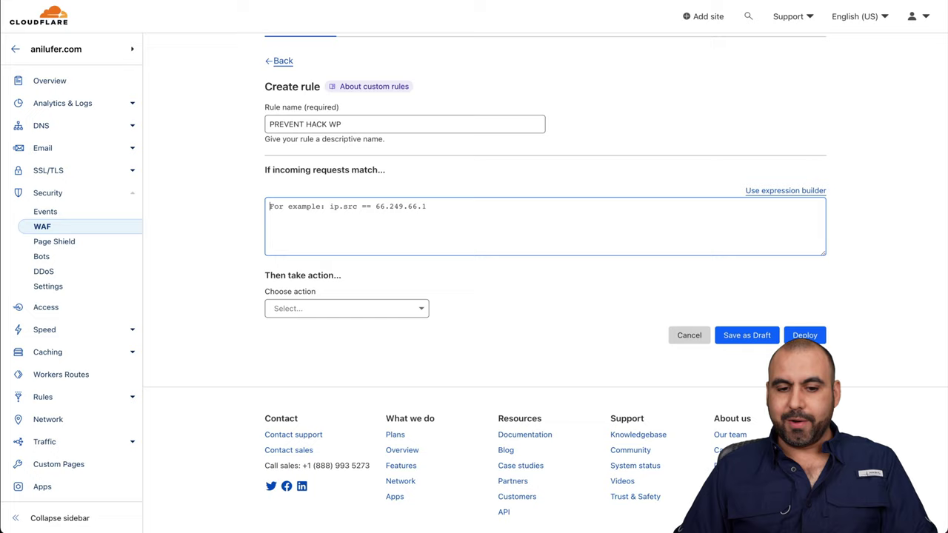
Step: Paste the XML-RPC expression and confirm the /xmlrpc.php path condition in the builder
{"action": "type", "text": "(http.request.uri.path eq \"/xmlrpc.php\")"}
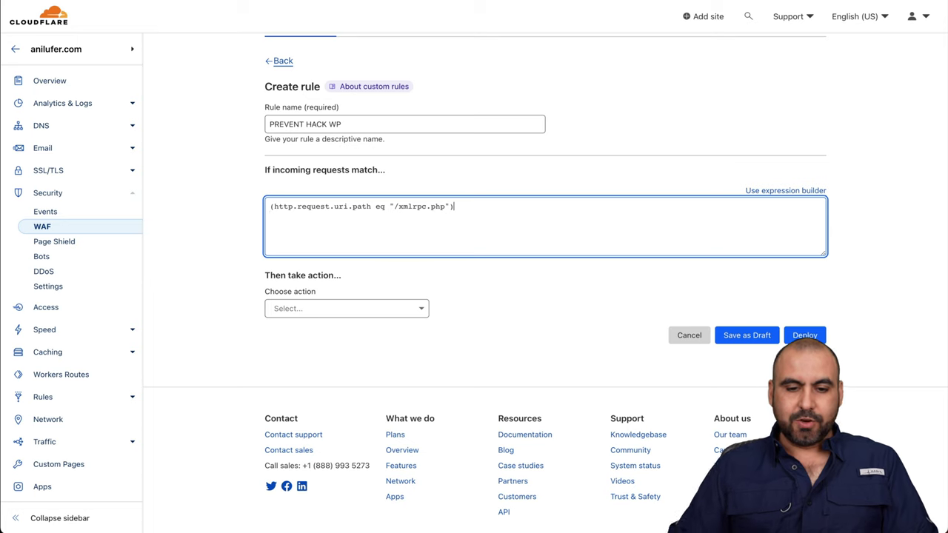
{"action": "left_click", "coordinate": [778, 191]}
{"action": "left_click", "coordinate": [797, 257]}
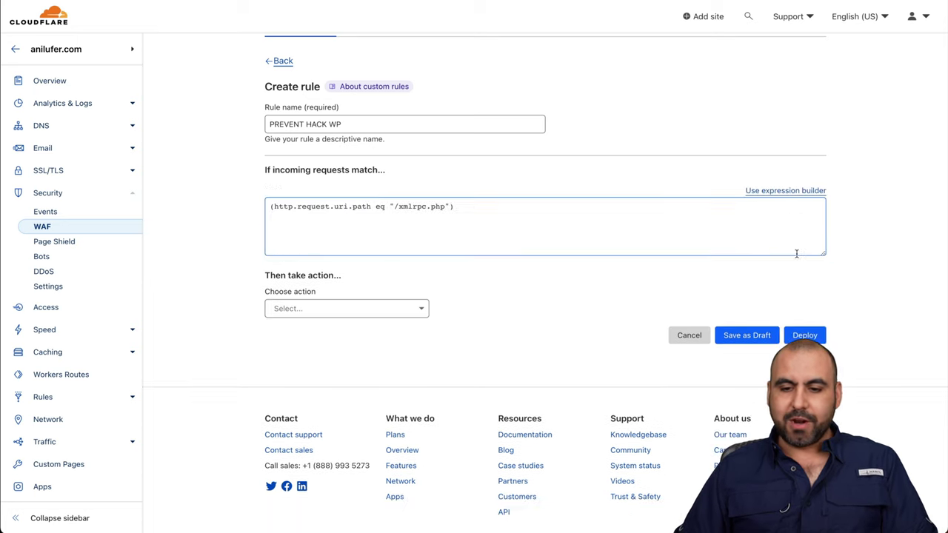
{"action": "left_click", "coordinate": [792, 194]}
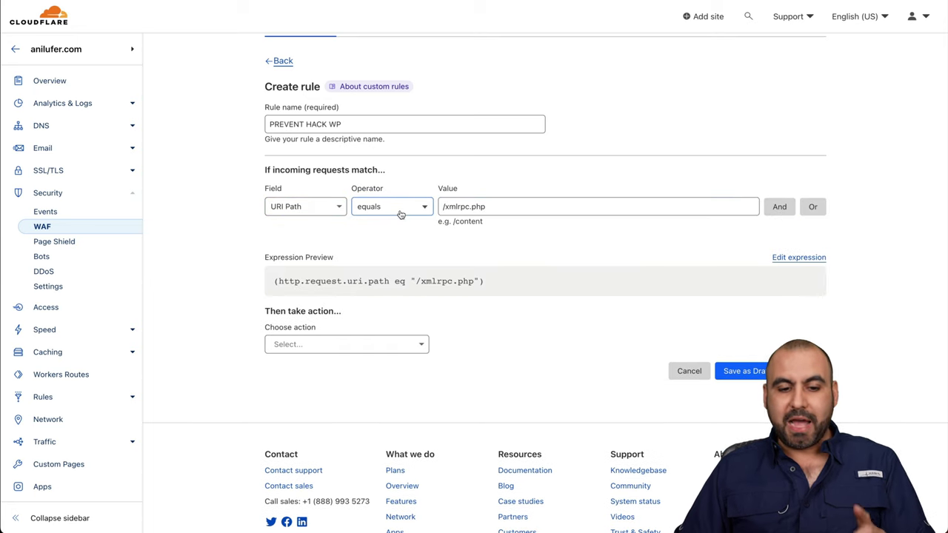
{"action": "left_click", "coordinate": [462, 211]}
{"action": "left_click_drag", "start_coordinate": [448, 211], "coordinate": [507, 207]}
{"action": "left_click", "coordinate": [528, 208]}
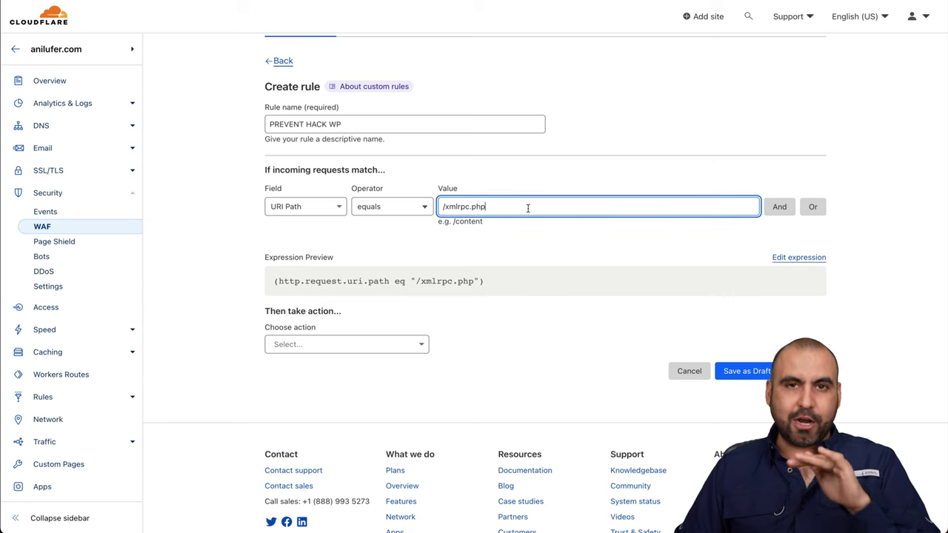
Step: Return to the raw expression and delete the XML-RPC expression entirely
{"action": "left_click", "coordinate": [801, 257]}
{"action": "left_click", "coordinate": [503, 211]}
{"action": "key", "text": "ctrl+a"}
{"action": "key", "text": "BackSpace"}
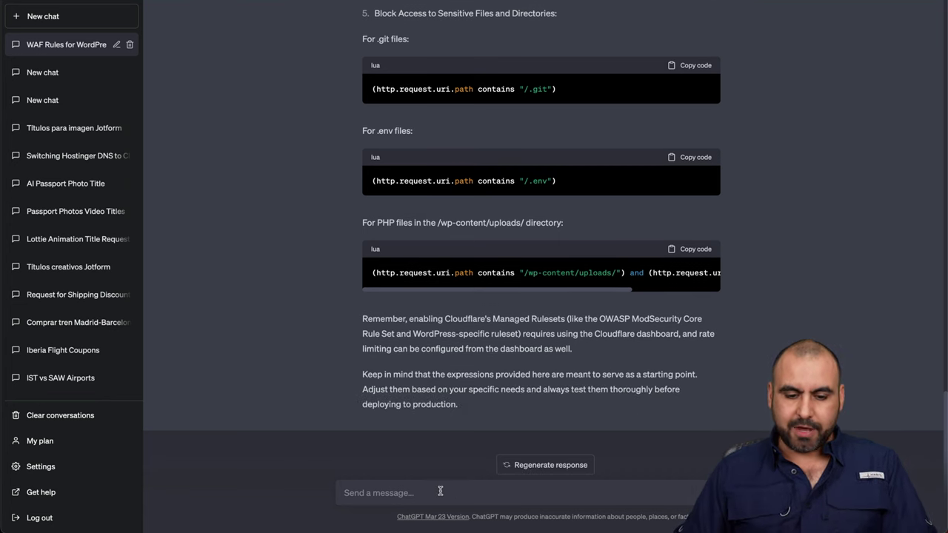
Step: Ask ChatGPT to combine the rules into one expression and review the simplified reply
{"action": "type", "text": "Combine these into 1 rule so I can paste it in the expression builder"}
{"action": "key", "text": "Return"}
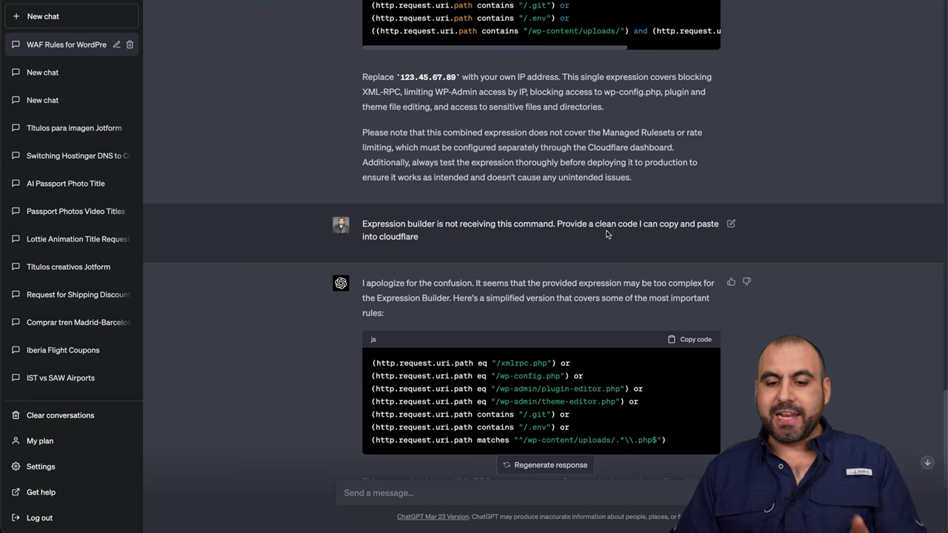
{"action": "scroll", "coordinate": [613, 234], "scroll_direction": "down", "scroll_amount": 2}
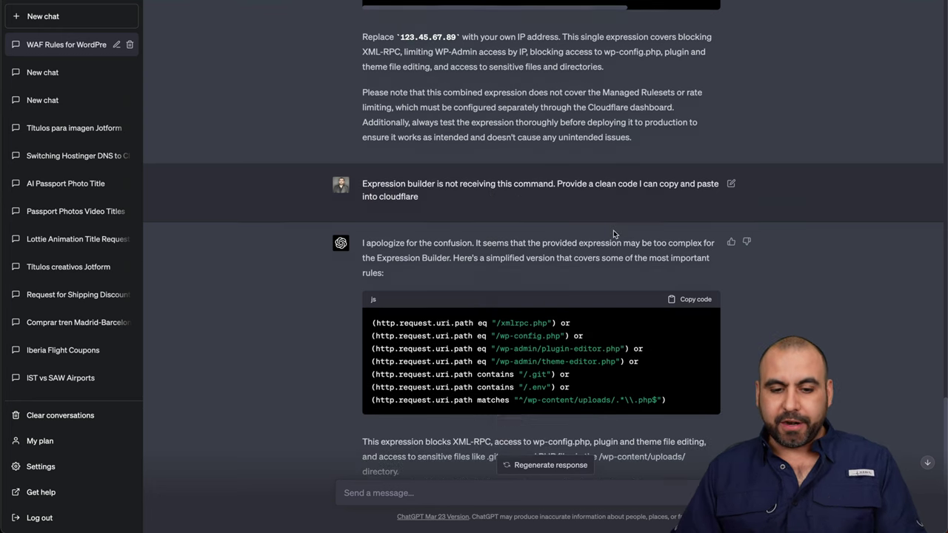
{"action": "left_click_drag", "start_coordinate": [368, 216], "coordinate": [607, 241]}
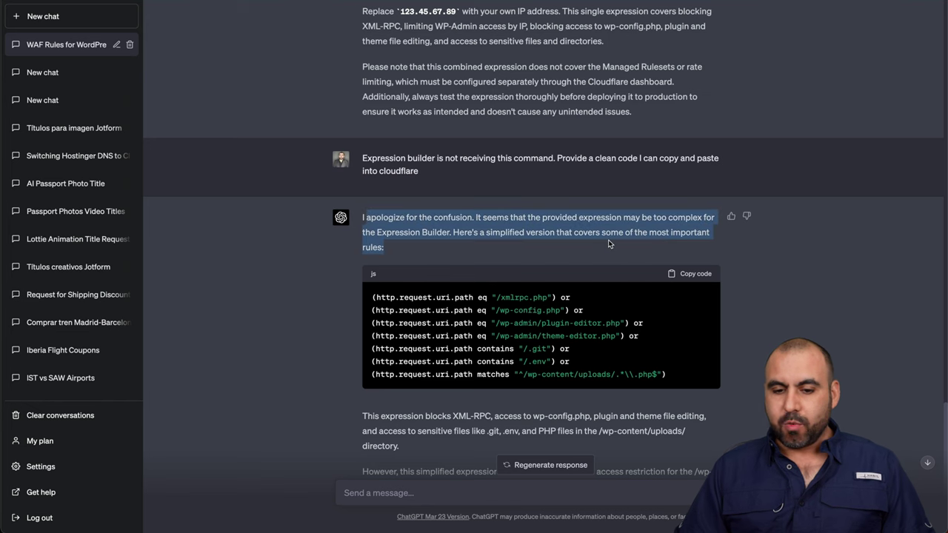
{"action": "left_click", "coordinate": [608, 241]}
{"action": "scroll", "coordinate": [608, 241], "scroll_direction": "down", "scroll_amount": 1}
{"action": "scroll", "coordinate": [608, 244], "scroll_direction": "down", "scroll_amount": 2}
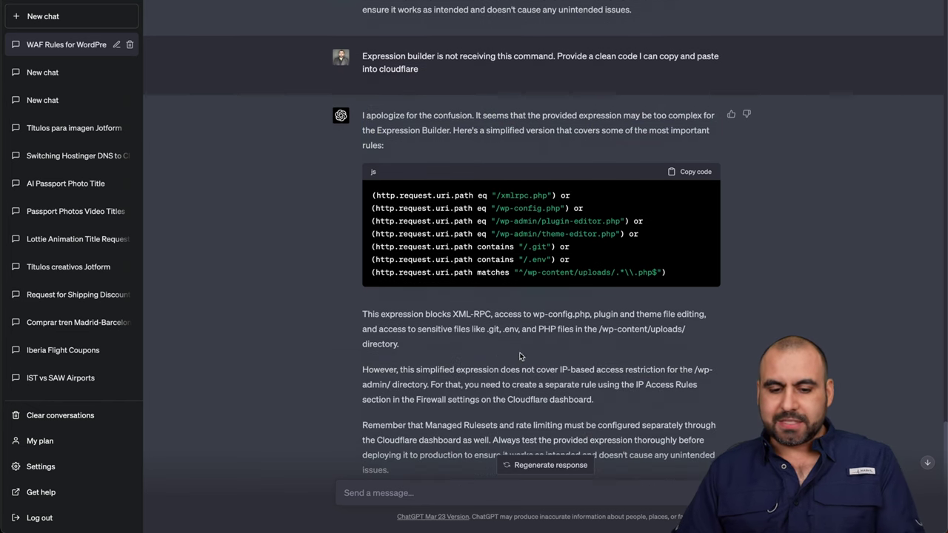
{"action": "scroll", "coordinate": [520, 353], "scroll_direction": "down", "scroll_amount": 2}
{"action": "key", "text": "alt+Tab"}
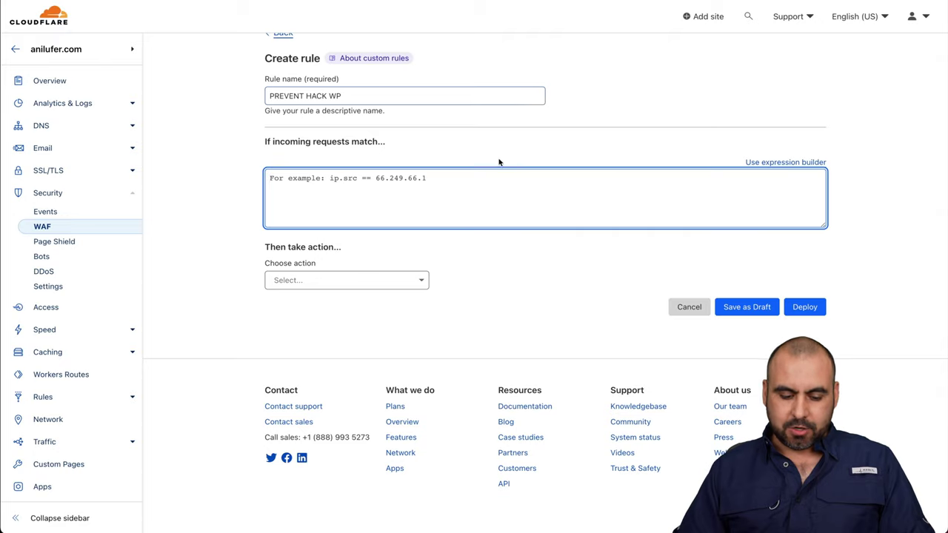
Step: Paste the combined expression and review its six URI Path conditions, including /.git and /.env
{"action": "type", "text": "(http.request.uri.path eq \"/xmlrpc.php\") or (http.request.uri.path eq \"/wp-config.php\") or (http.request.uri.path eq \"/wp-admin/plugin-editor.php\") or (http.request.uri.path eq \"/wp-admin/theme-editor.php\") or (http.request.uri.path contains \"/.git\") or (http.request.uri.path contains \"/.env\")"}
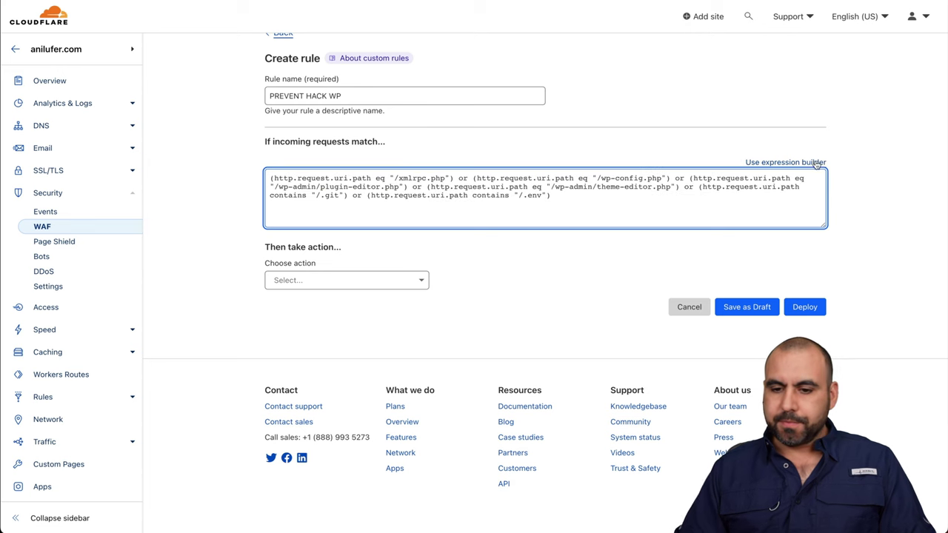
{"action": "left_click", "coordinate": [814, 163]}
{"action": "scroll", "coordinate": [647, 294], "scroll_direction": "down", "scroll_amount": 2}
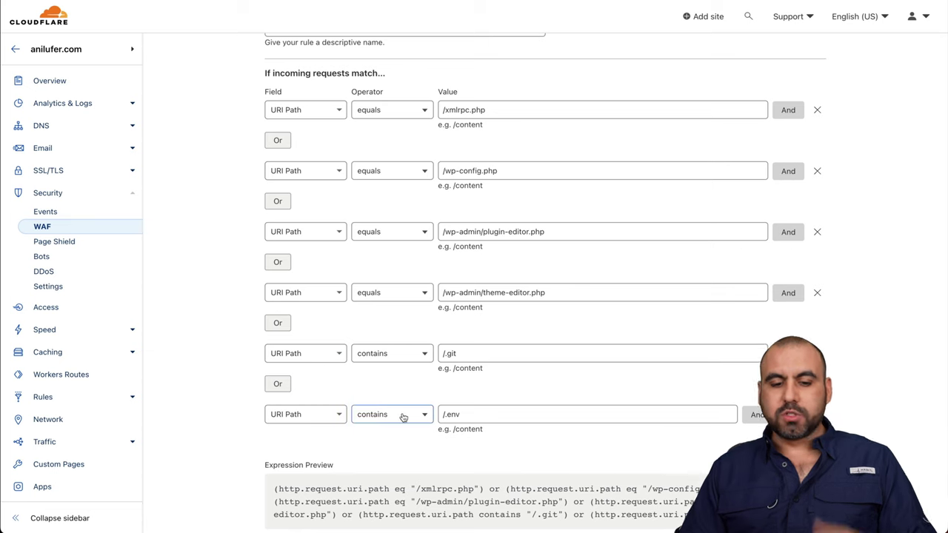
{"action": "left_click", "coordinate": [492, 405]}
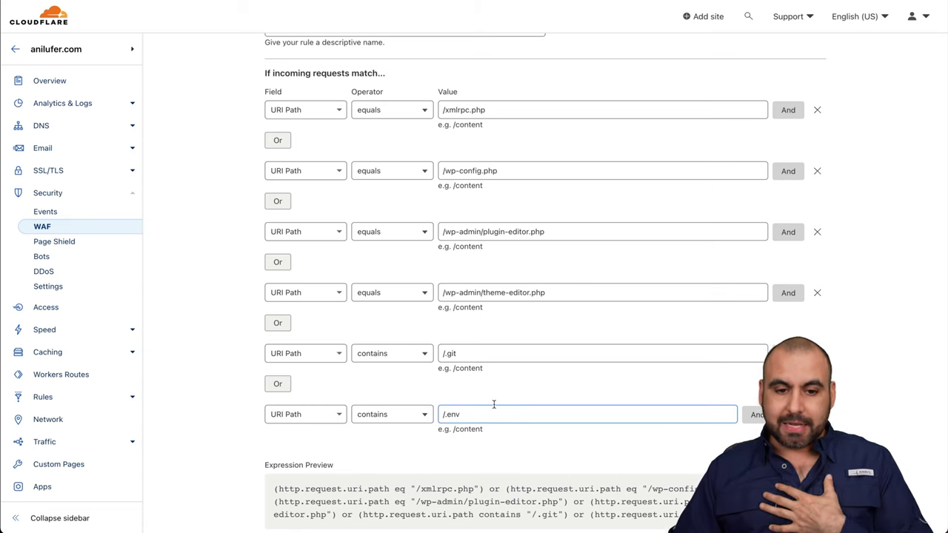
{"action": "scroll", "coordinate": [493, 404], "scroll_direction": "up", "scroll_amount": 3}
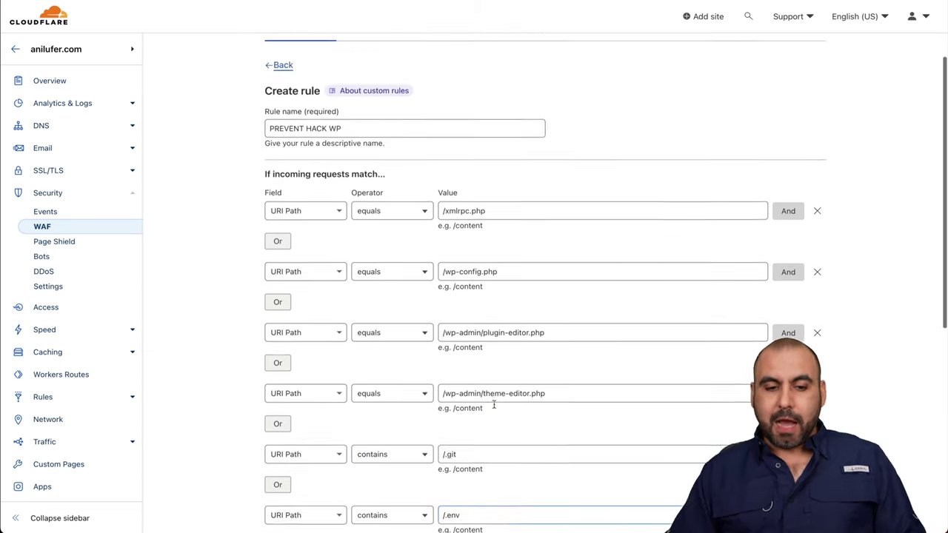
{"action": "scroll", "coordinate": [493, 404], "scroll_direction": "down", "scroll_amount": 5}
{"action": "scroll", "coordinate": [494, 404], "scroll_direction": "down", "scroll_amount": 3}
{"action": "scroll", "coordinate": [493, 405], "scroll_direction": "down", "scroll_amount": 2}
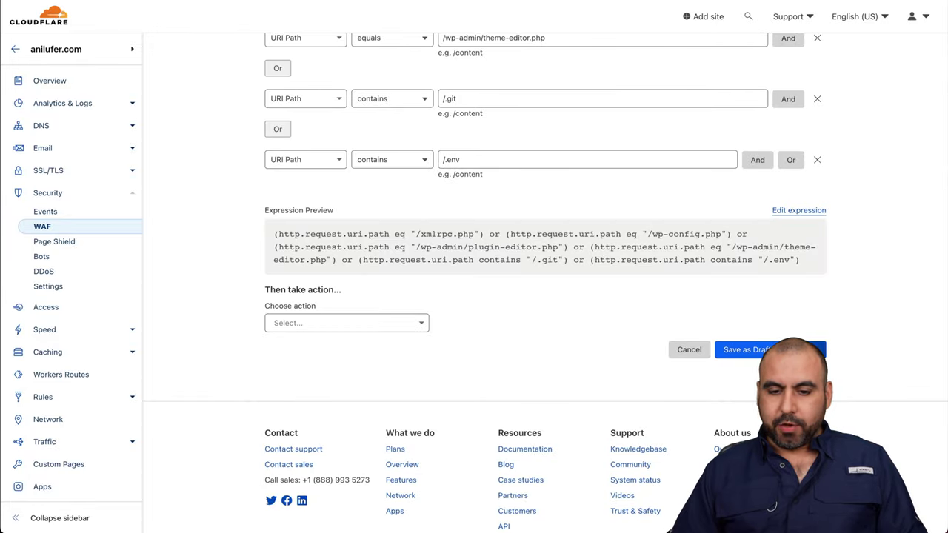
{"action": "left_click", "coordinate": [800, 349]}
Step: Set the PREVENT HACK WP action to Block and deploy the rule
{"action": "left_click", "coordinate": [332, 323]}
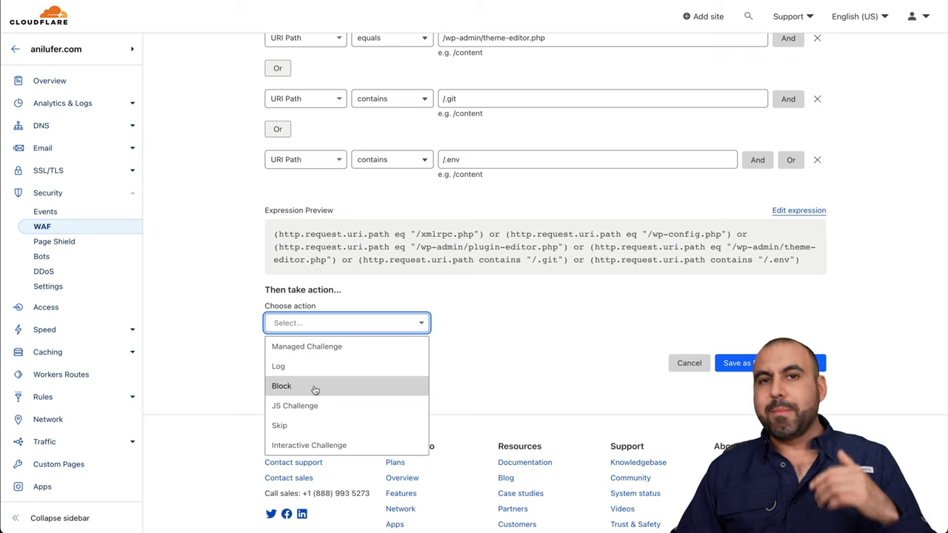
{"action": "left_click", "coordinate": [314, 390]}
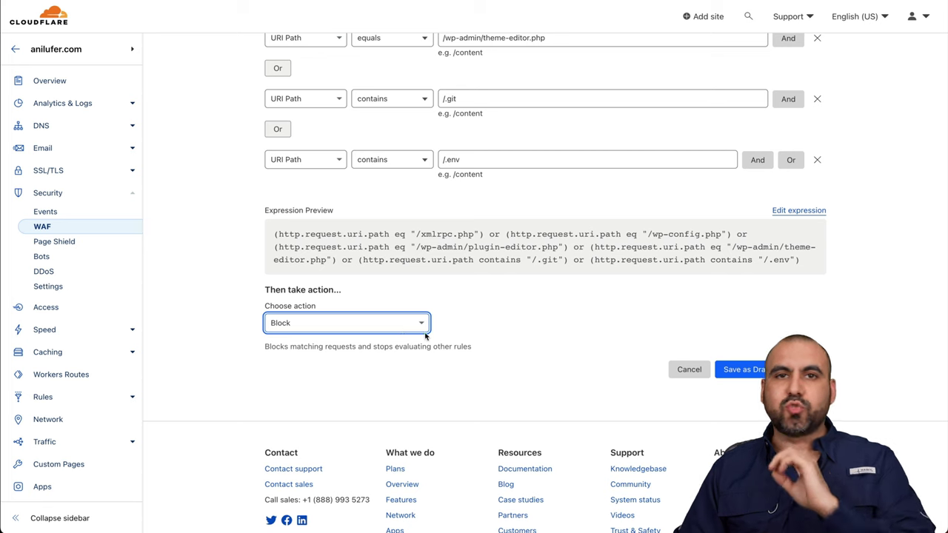
{"action": "left_click", "coordinate": [796, 369]}
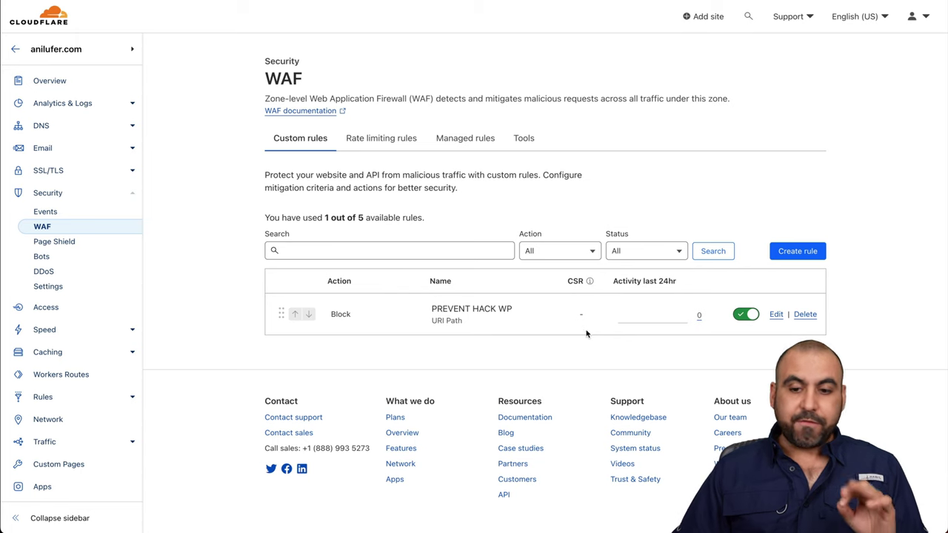
Step: Start a new custom rule named Prevent countries and look over the Field options
{"action": "left_click", "coordinate": [797, 251]}
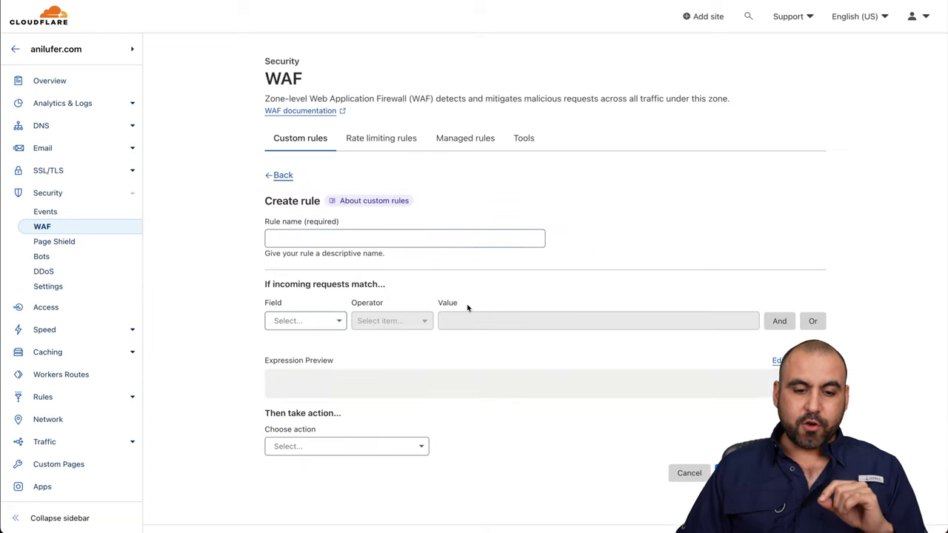
{"action": "left_click", "coordinate": [312, 244]}
{"action": "left_click", "coordinate": [339, 321]}
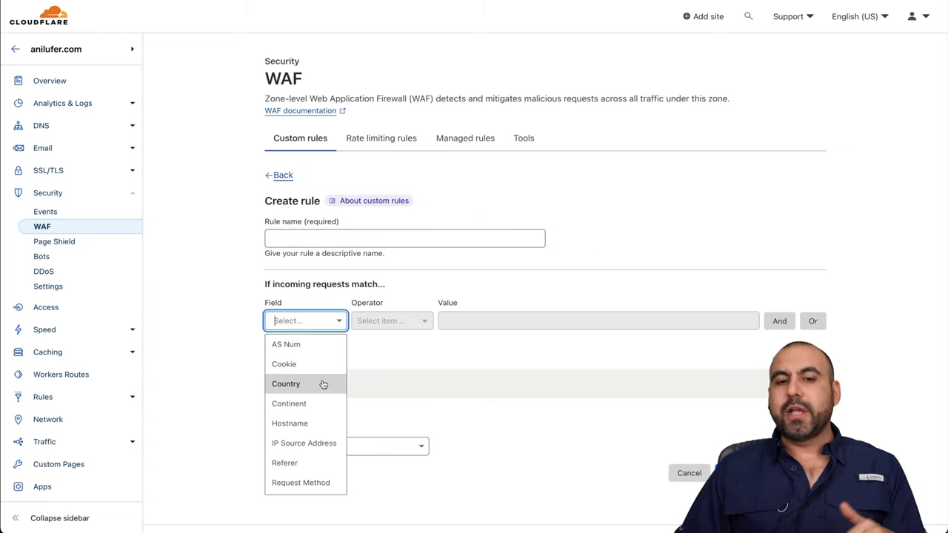
{"action": "left_click", "coordinate": [383, 363]}
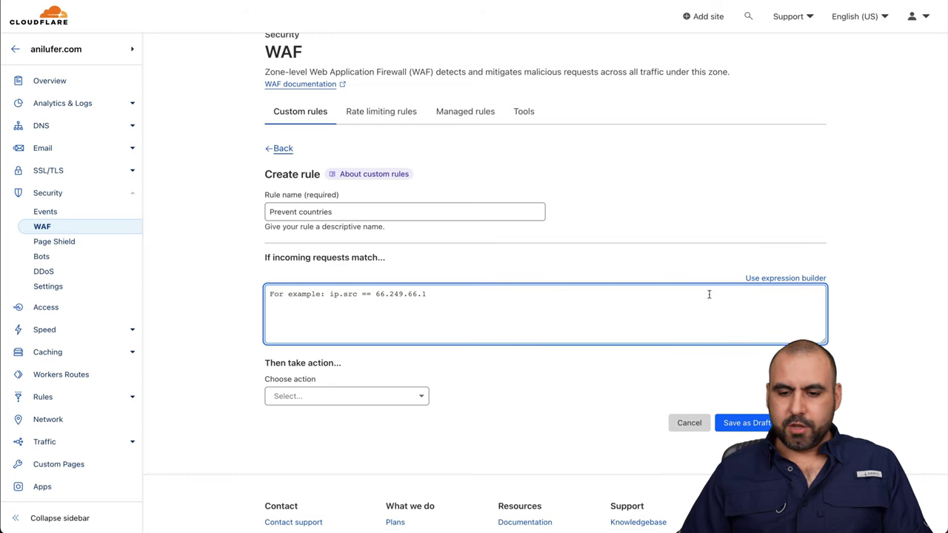
Step: Paste the Russia-or-China country expression and show it as expression-builder condition rows
{"action": "type", "text": "(ip.geoip.country eq \"RU\") or (ip.geoip.country eq \"CN\")"}
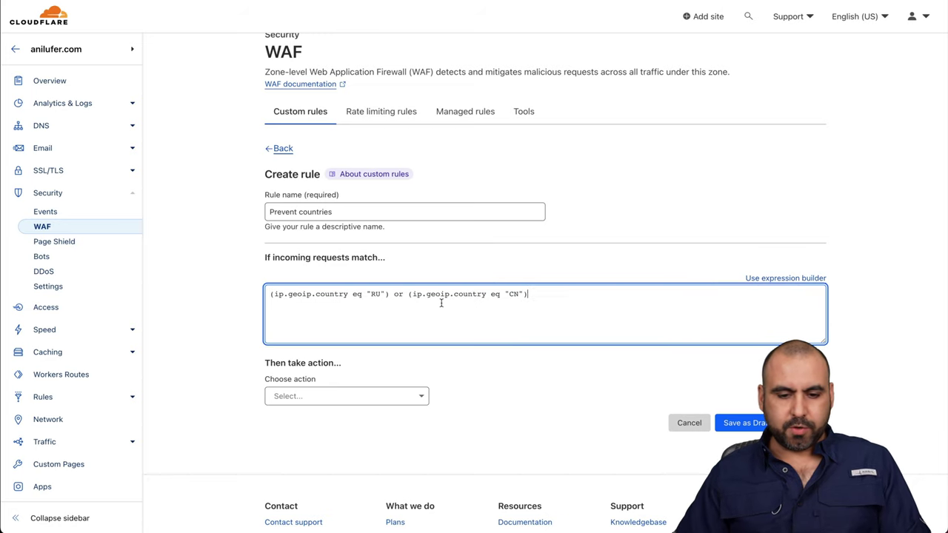
{"action": "left_click", "coordinate": [789, 279]}
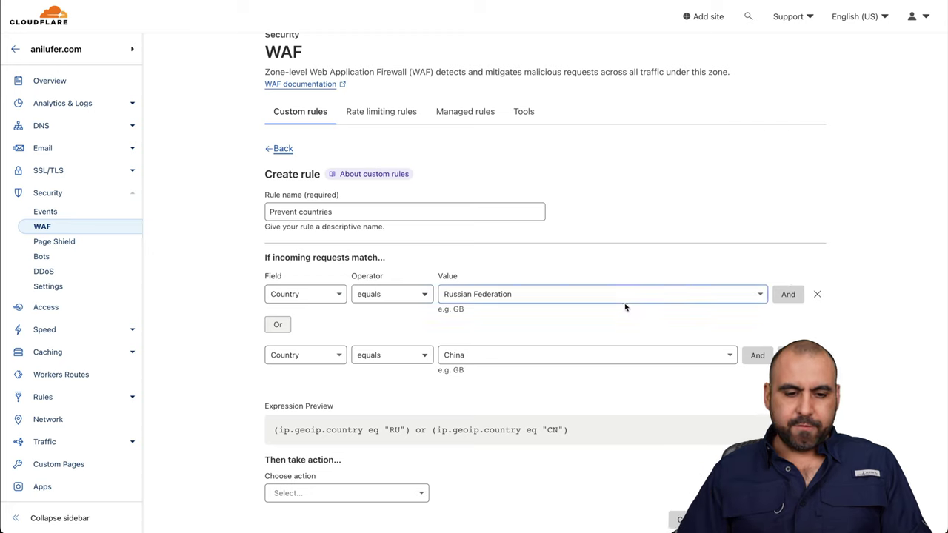
{"action": "scroll", "coordinate": [592, 317], "scroll_direction": "down", "scroll_amount": 1}
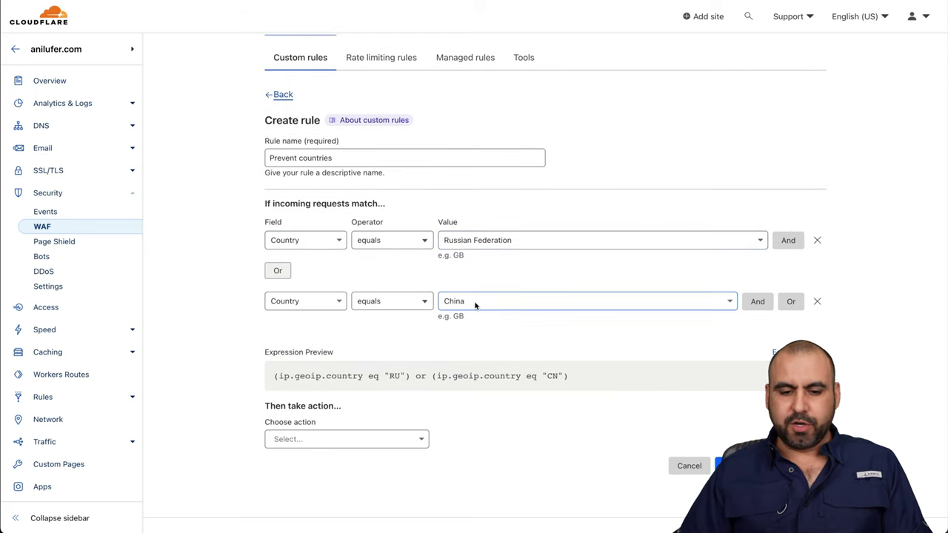
{"action": "scroll", "coordinate": [332, 345], "scroll_direction": "down", "scroll_amount": 2}
Step: Set the rule's action to Managed Challenge
{"action": "left_click", "coordinate": [332, 345]}
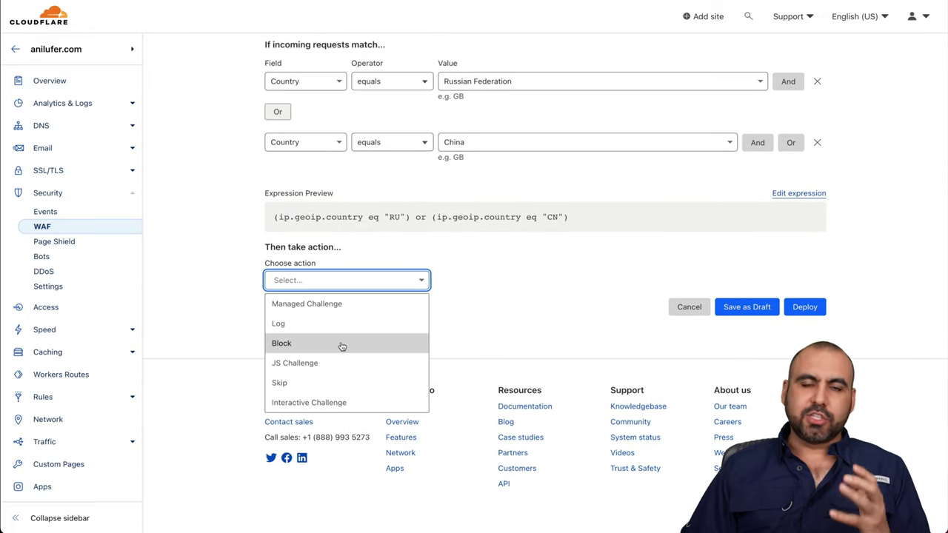
{"action": "left_click", "coordinate": [337, 305]}
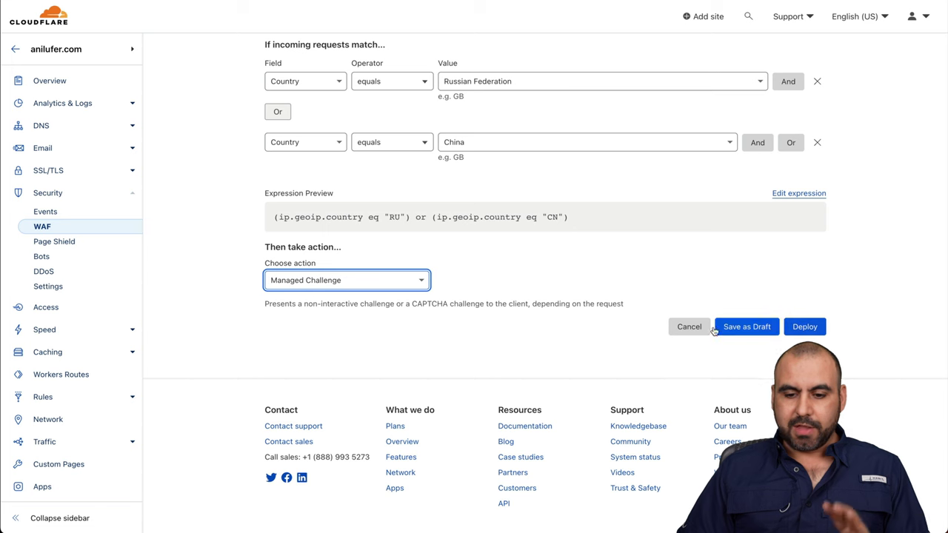
{"action": "scroll", "coordinate": [692, 333], "scroll_direction": "up", "scroll_amount": 1}
{"action": "scroll", "coordinate": [692, 334], "scroll_direction": "up", "scroll_amount": 1}
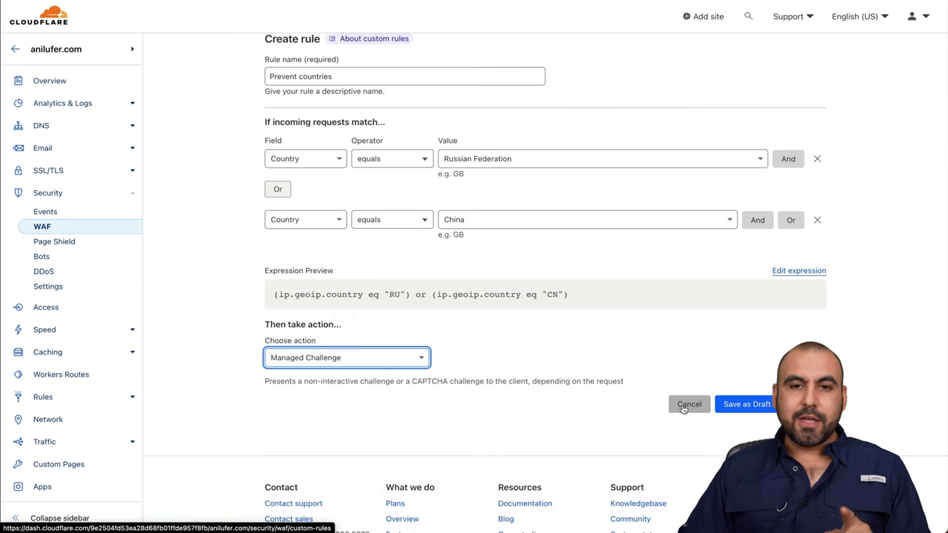
Step: Discard the Prevent countries rule and open a fresh custom rule form
{"action": "left_click", "coordinate": [683, 405]}
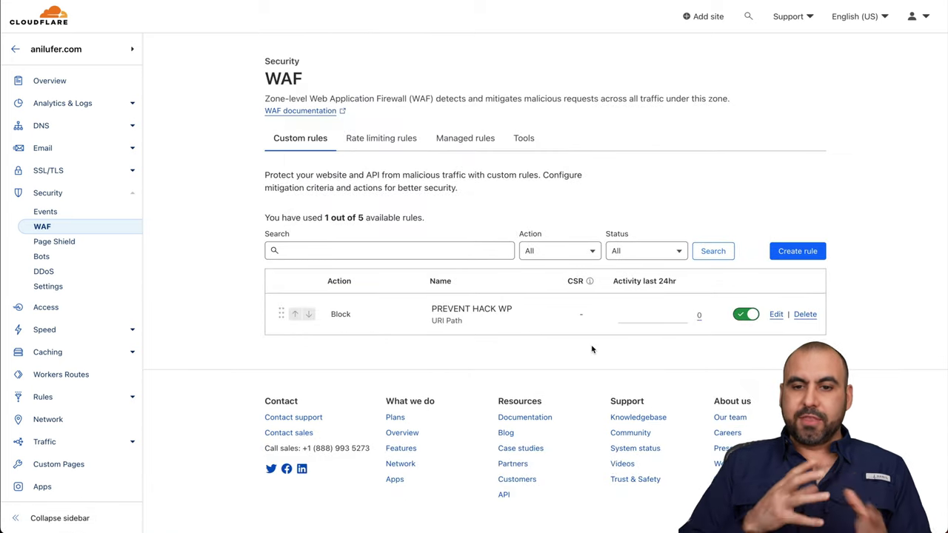
{"action": "left_click", "coordinate": [797, 251]}
{"action": "left_click", "coordinate": [324, 320]}
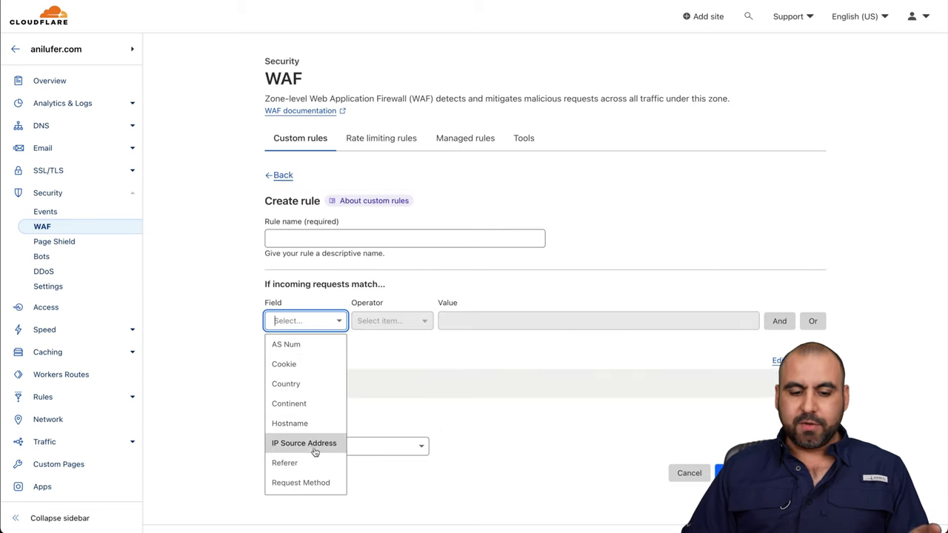
{"action": "scroll", "coordinate": [313, 443], "scroll_direction": "down", "scroll_amount": 3}
{"action": "scroll", "coordinate": [312, 442], "scroll_direction": "down", "scroll_amount": 3}
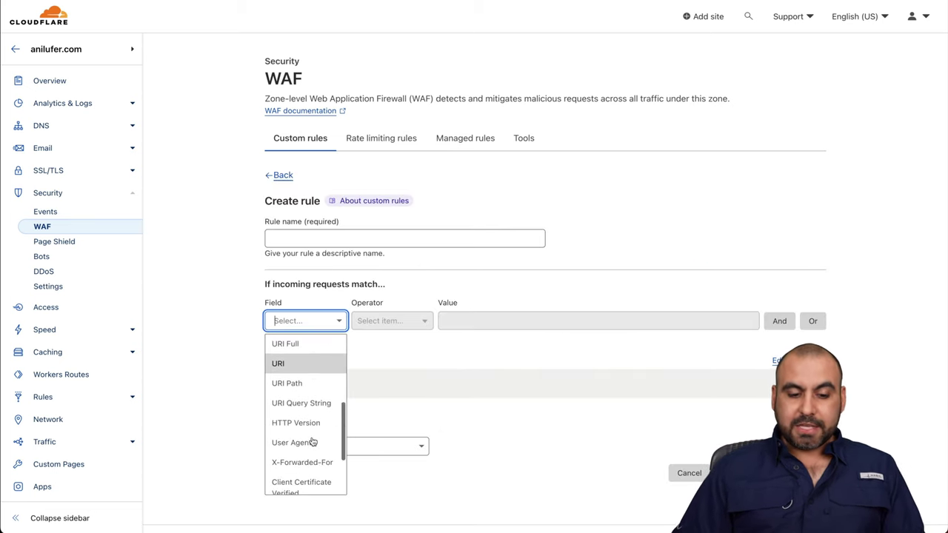
{"action": "left_click", "coordinate": [452, 432]}
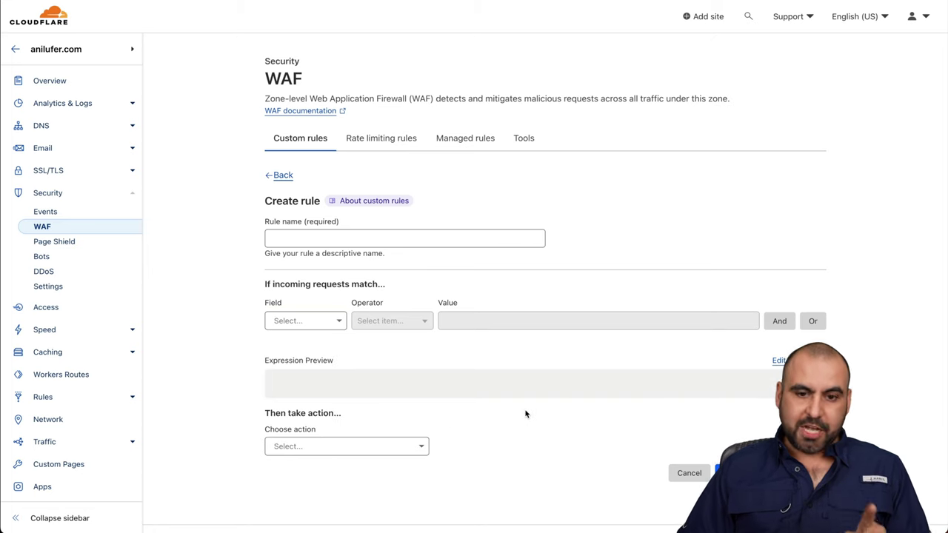
Step: Scroll through the full Field list again and close it without choosing
{"action": "left_click", "coordinate": [304, 321]}
{"action": "scroll", "coordinate": [326, 407], "scroll_direction": "down", "scroll_amount": 3}
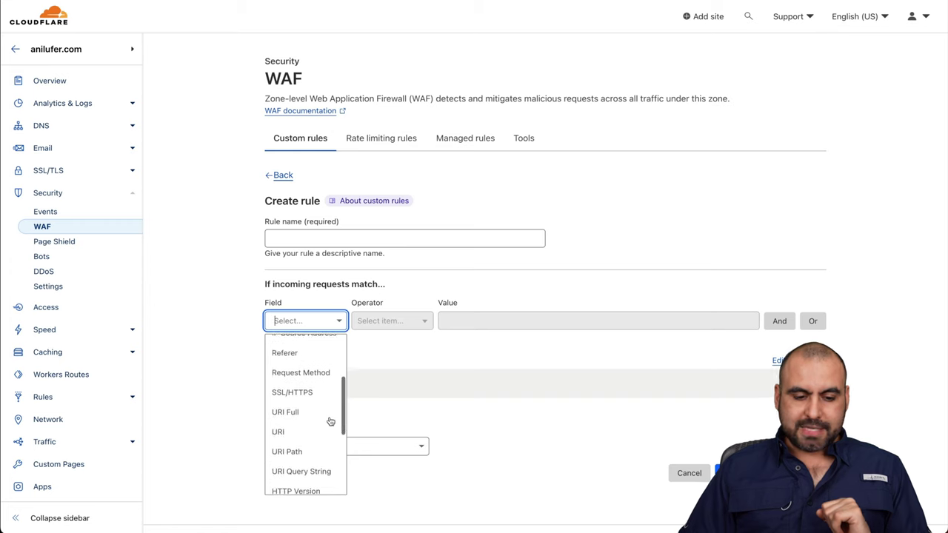
{"action": "scroll", "coordinate": [331, 421], "scroll_direction": "down", "scroll_amount": 3}
{"action": "scroll", "coordinate": [330, 421], "scroll_direction": "down", "scroll_amount": 2}
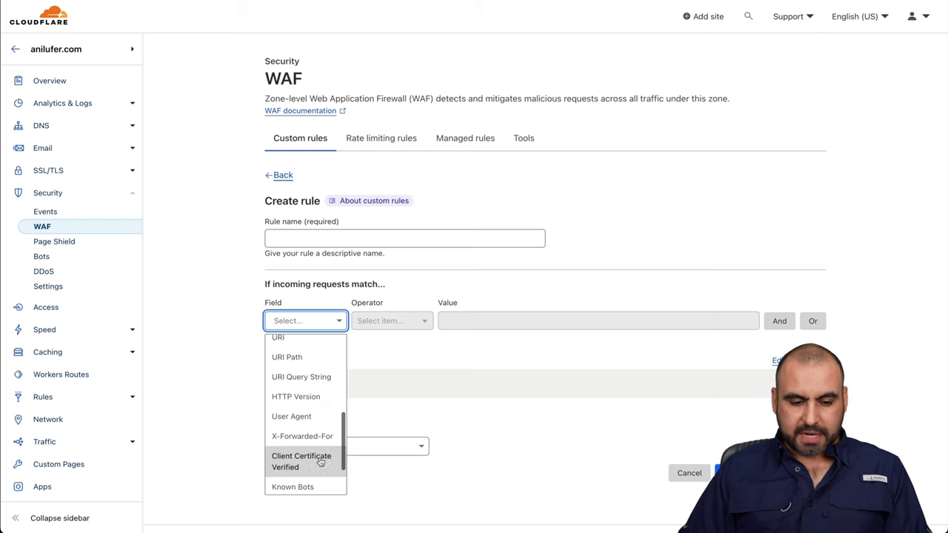
{"action": "scroll", "coordinate": [321, 462], "scroll_direction": "down", "scroll_amount": 2}
{"action": "scroll", "coordinate": [311, 456], "scroll_direction": "down", "scroll_amount": 1}
{"action": "left_click", "coordinate": [408, 434]}
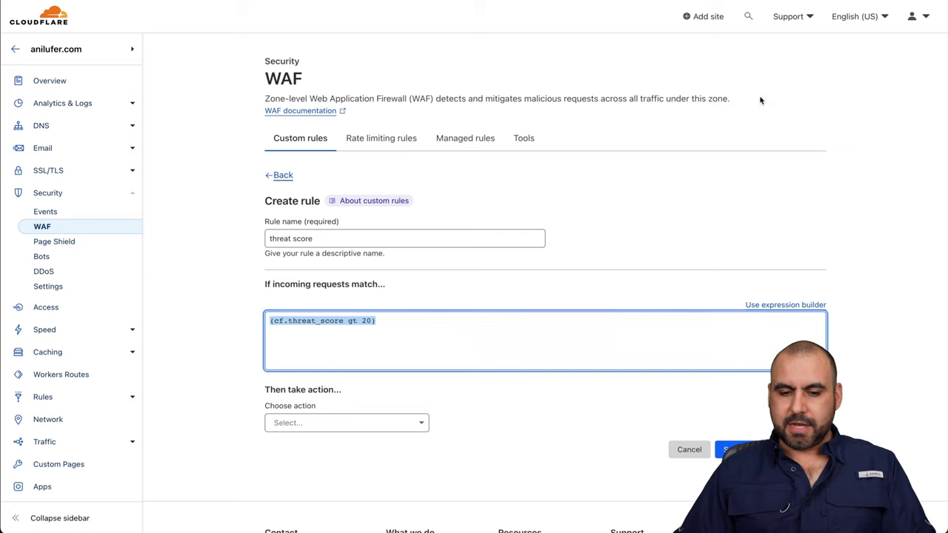
Step: Build the threat score rule matching cf.threat_score gt 20 with a Managed Challenge action
{"action": "left_click", "coordinate": [578, 365]}
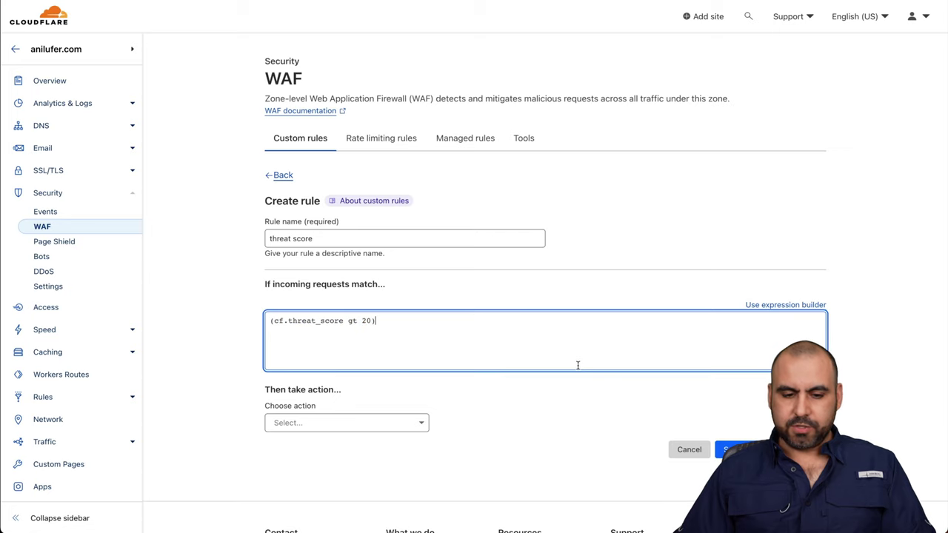
{"action": "left_click", "coordinate": [770, 304]}
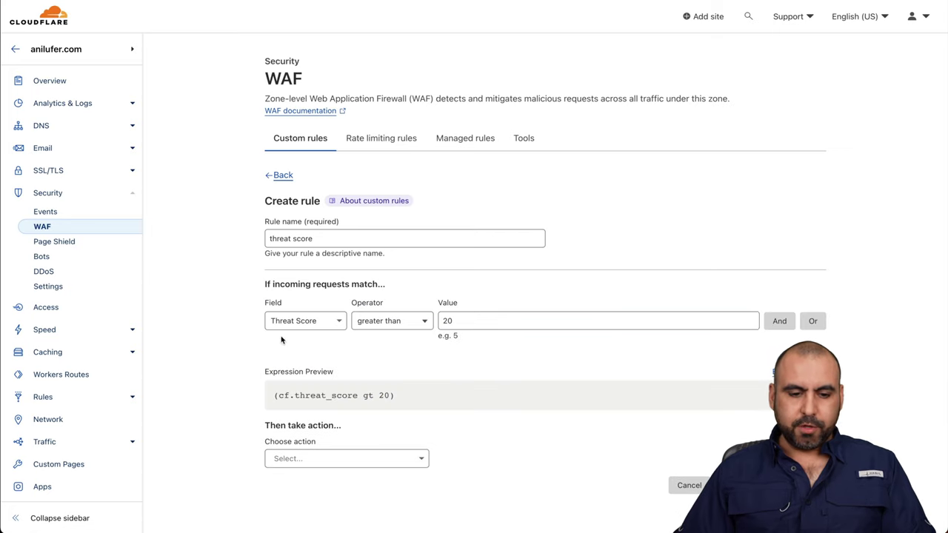
{"action": "mouse_move", "coordinate": [473, 324]}
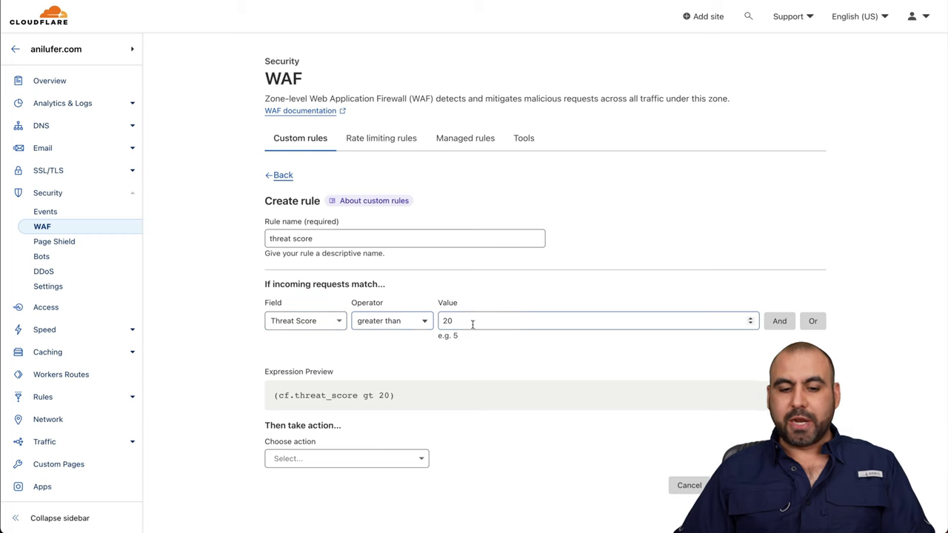
{"action": "left_click", "coordinate": [325, 460]}
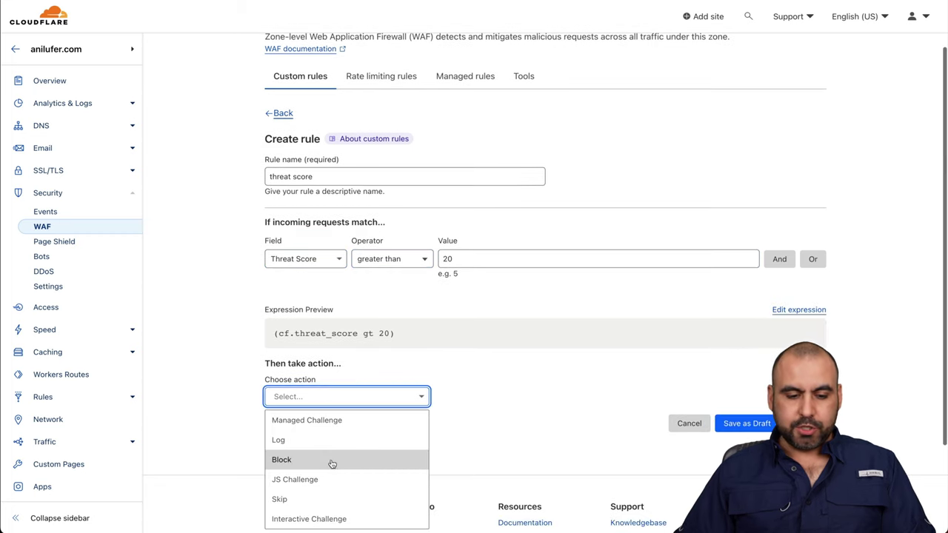
{"action": "left_click", "coordinate": [331, 422]}
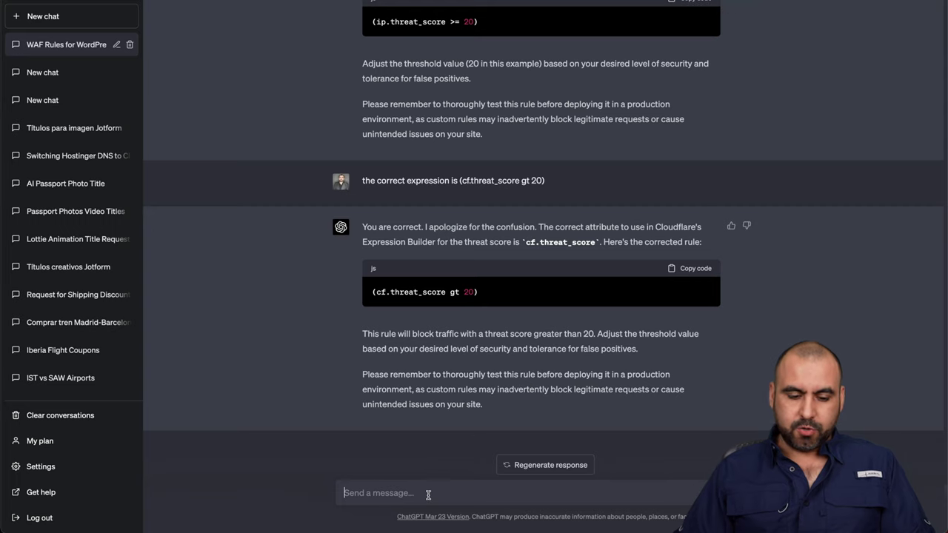
Step: Ask ChatGPT 'What number of threat score is more subtle'
{"action": "type", "text": "What number of threat score is more subtle"}
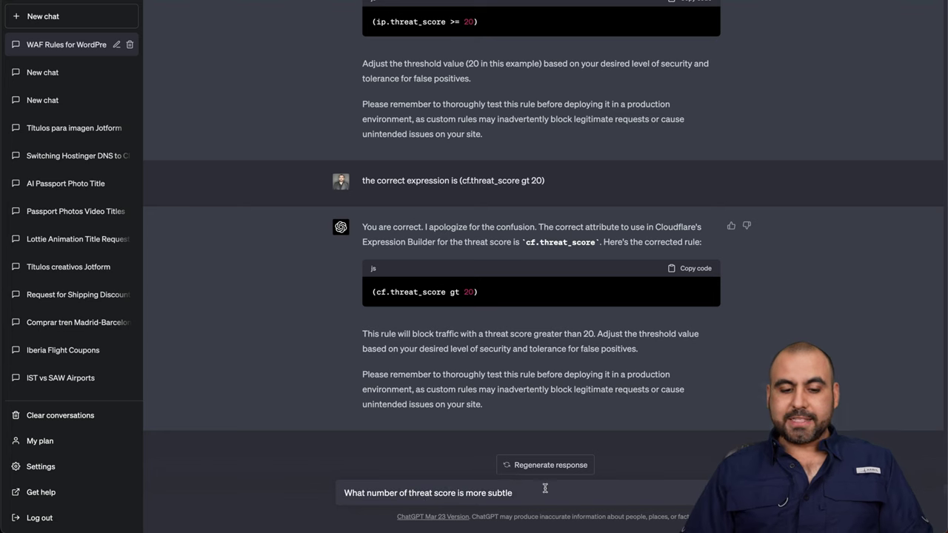
{"action": "key", "text": "Return"}
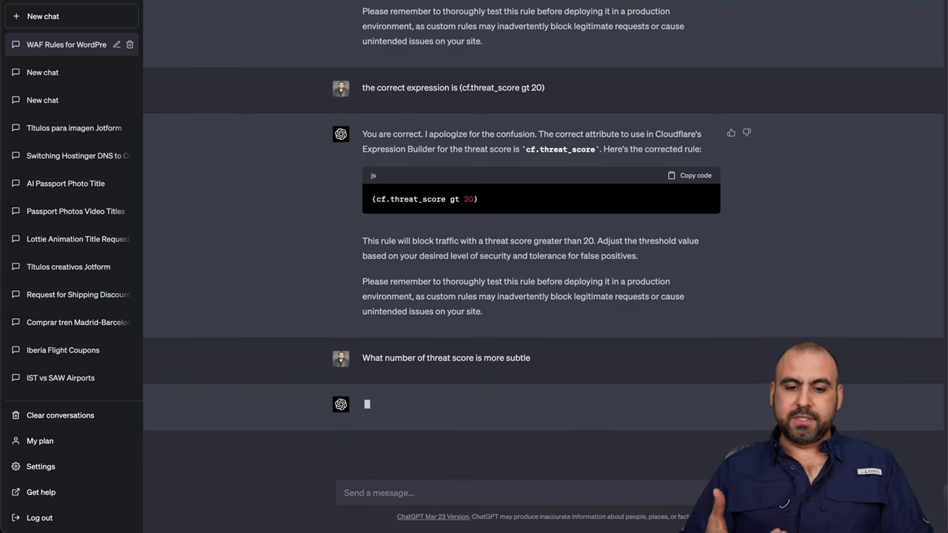